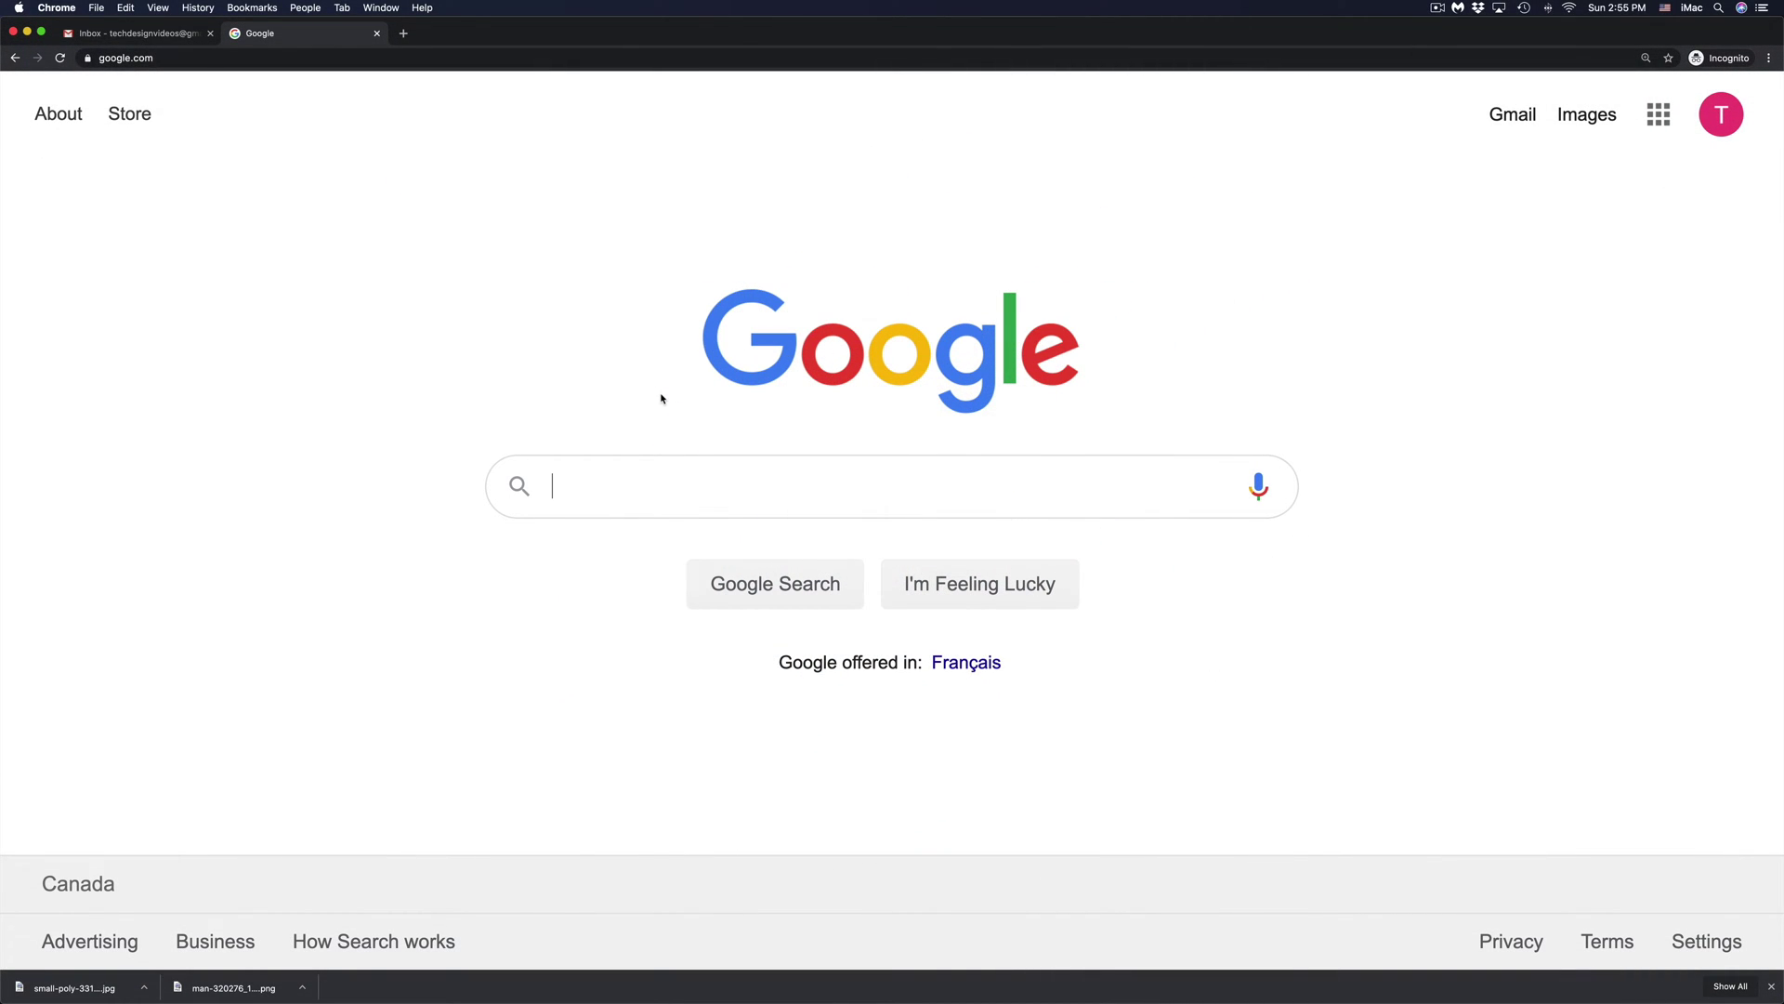
- Search Google for 'apple id'
text(apple)
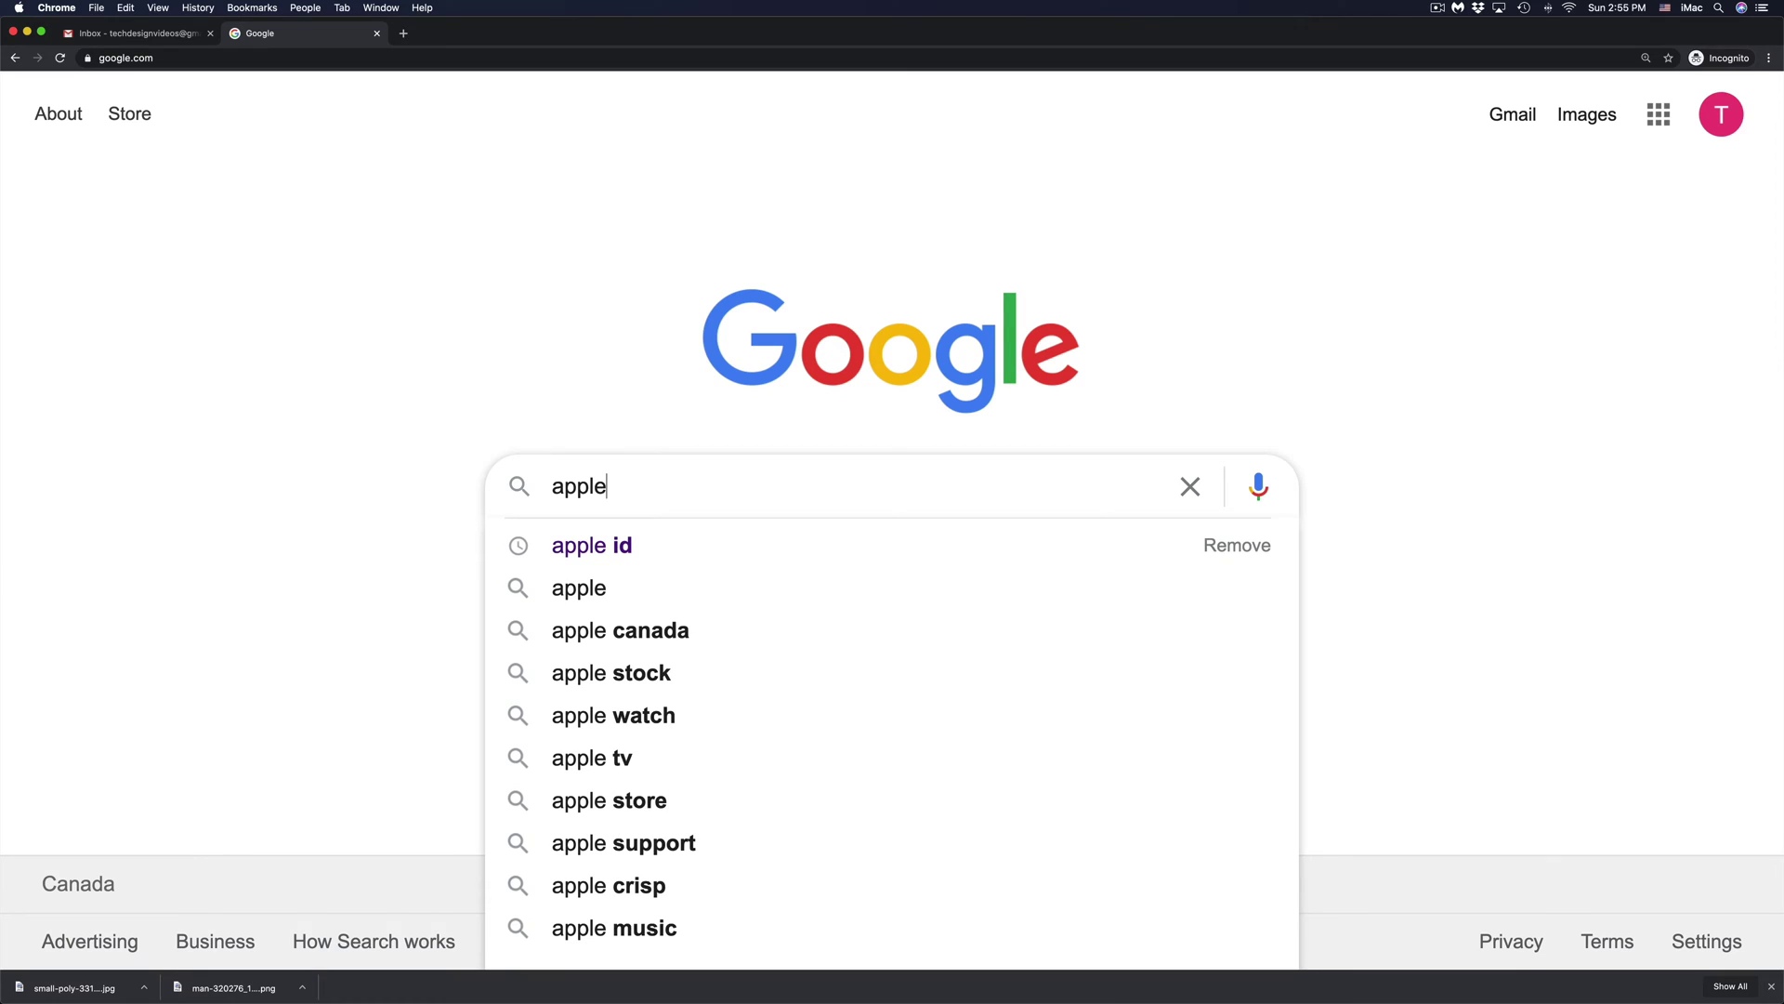
text( id)
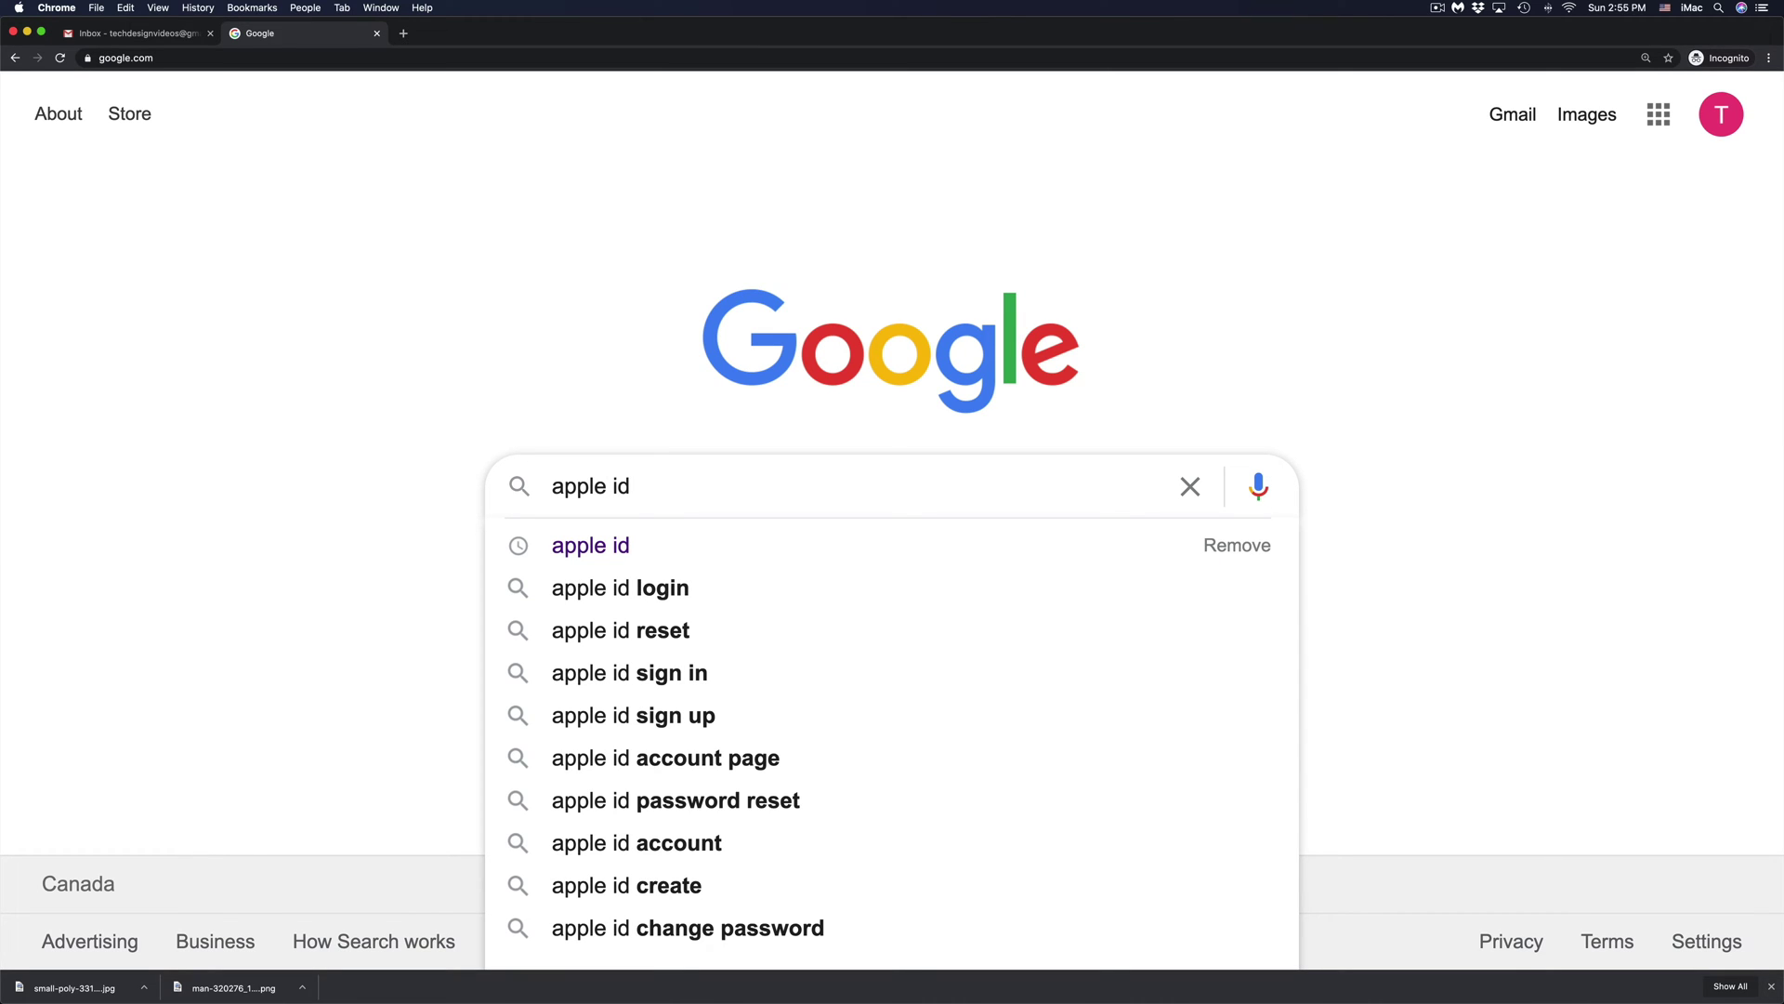
key(Return)
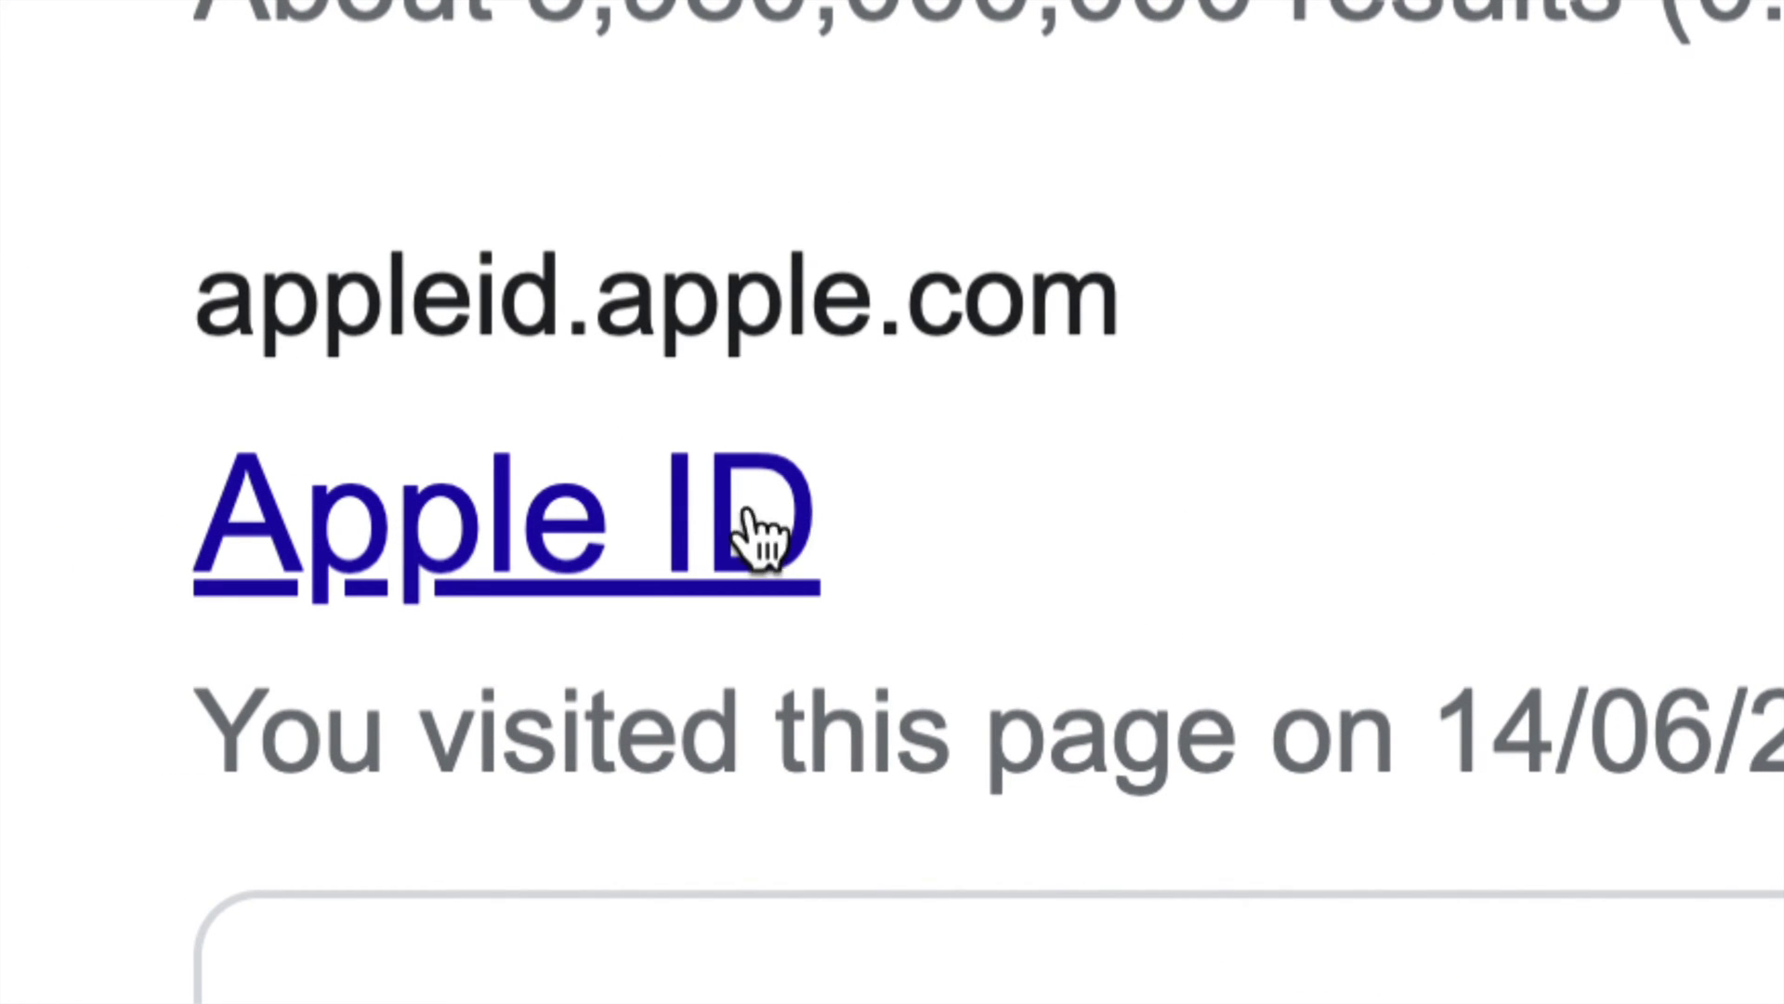
- Open the Apple ID site from the results and submit the account's Apple ID email for password recovery
click(541, 522)
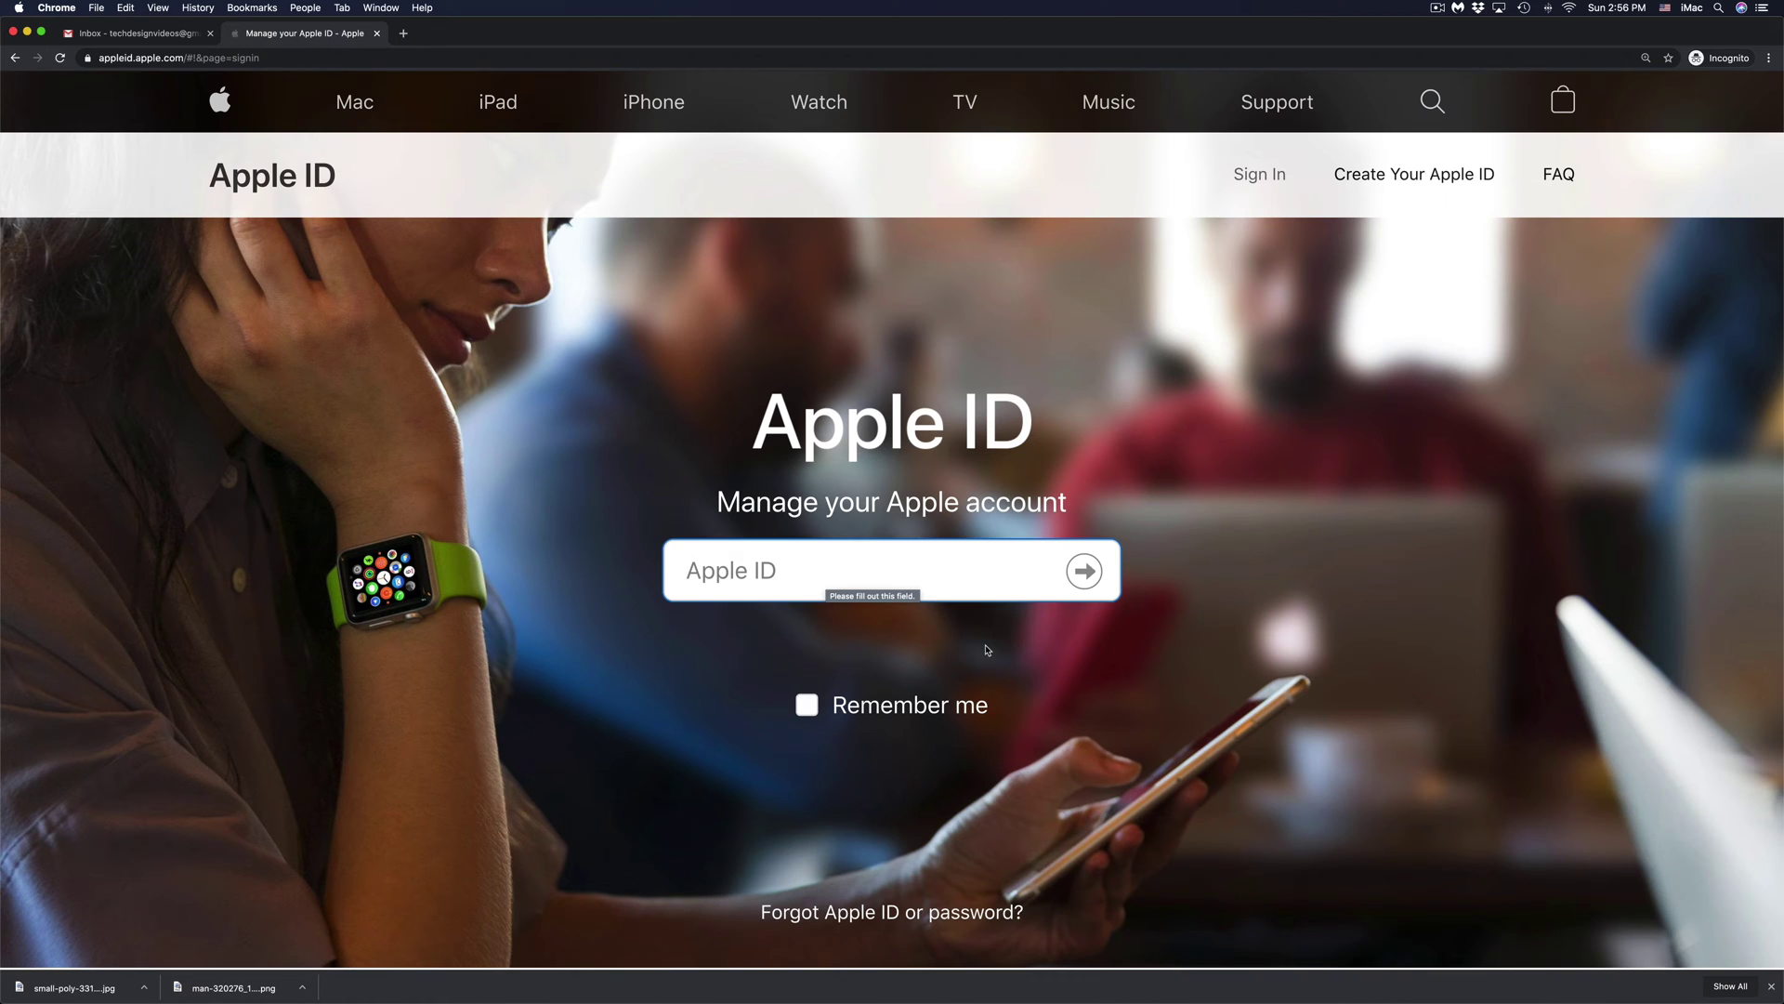
scroll(987, 649, down, 5)
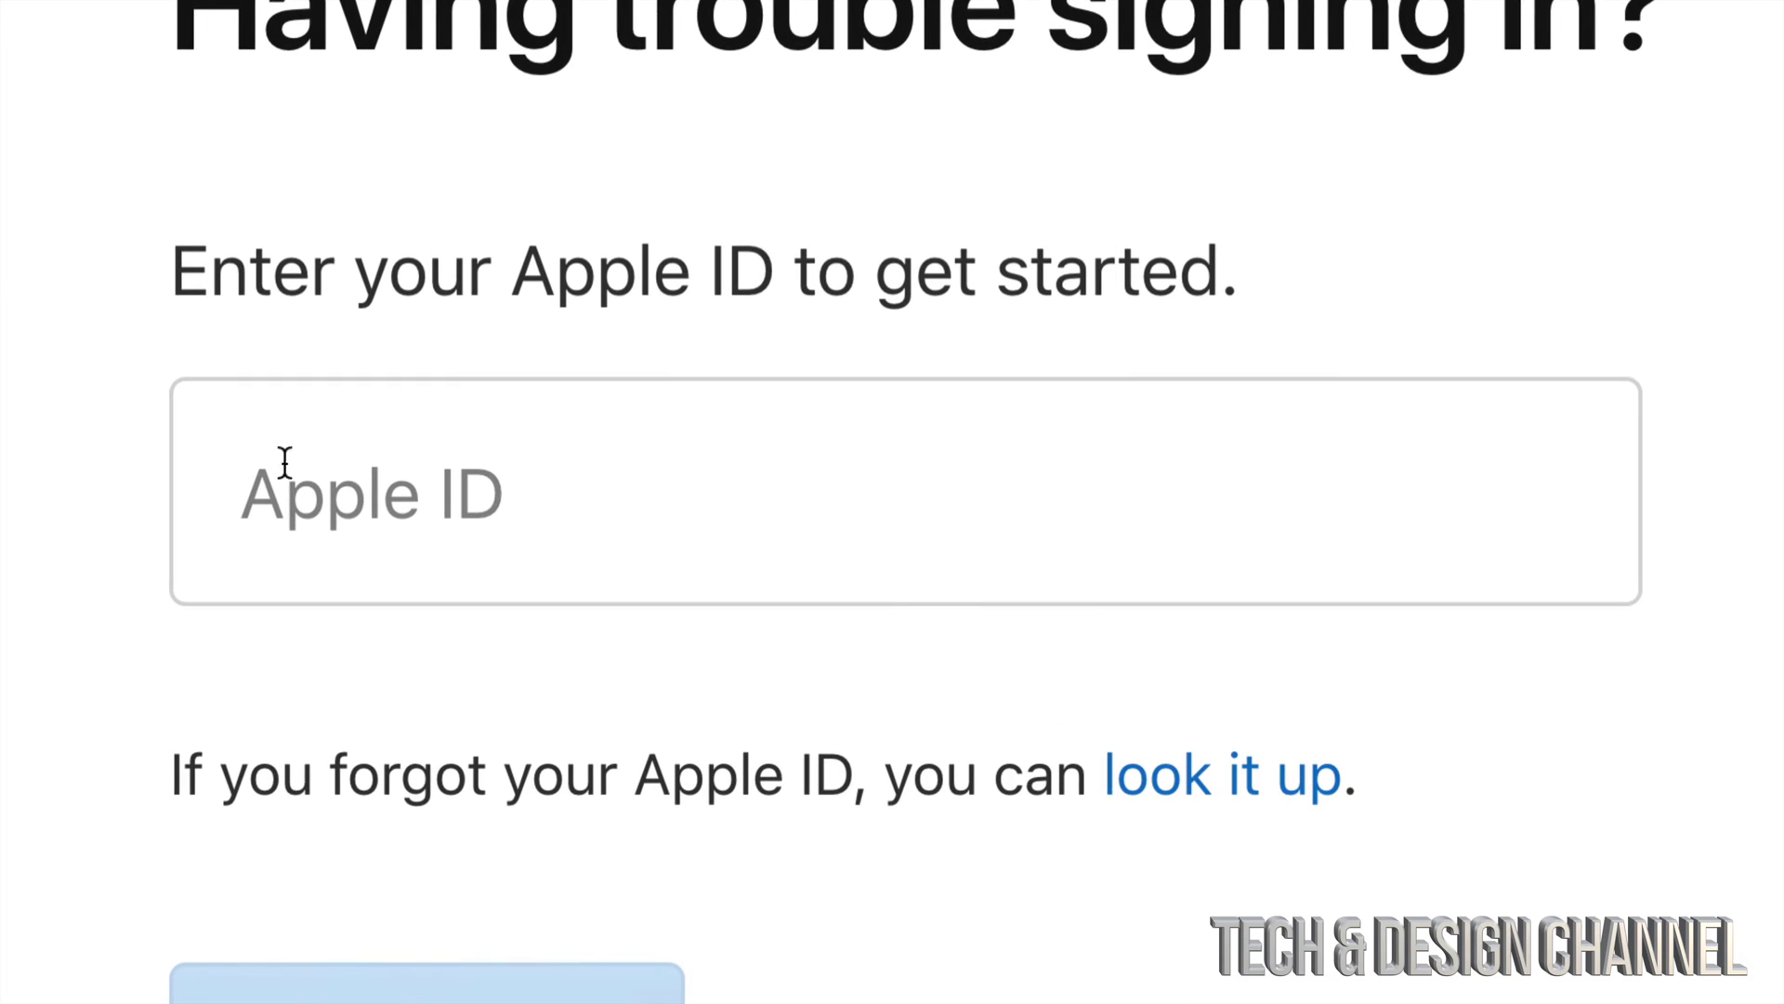
click(488, 491)
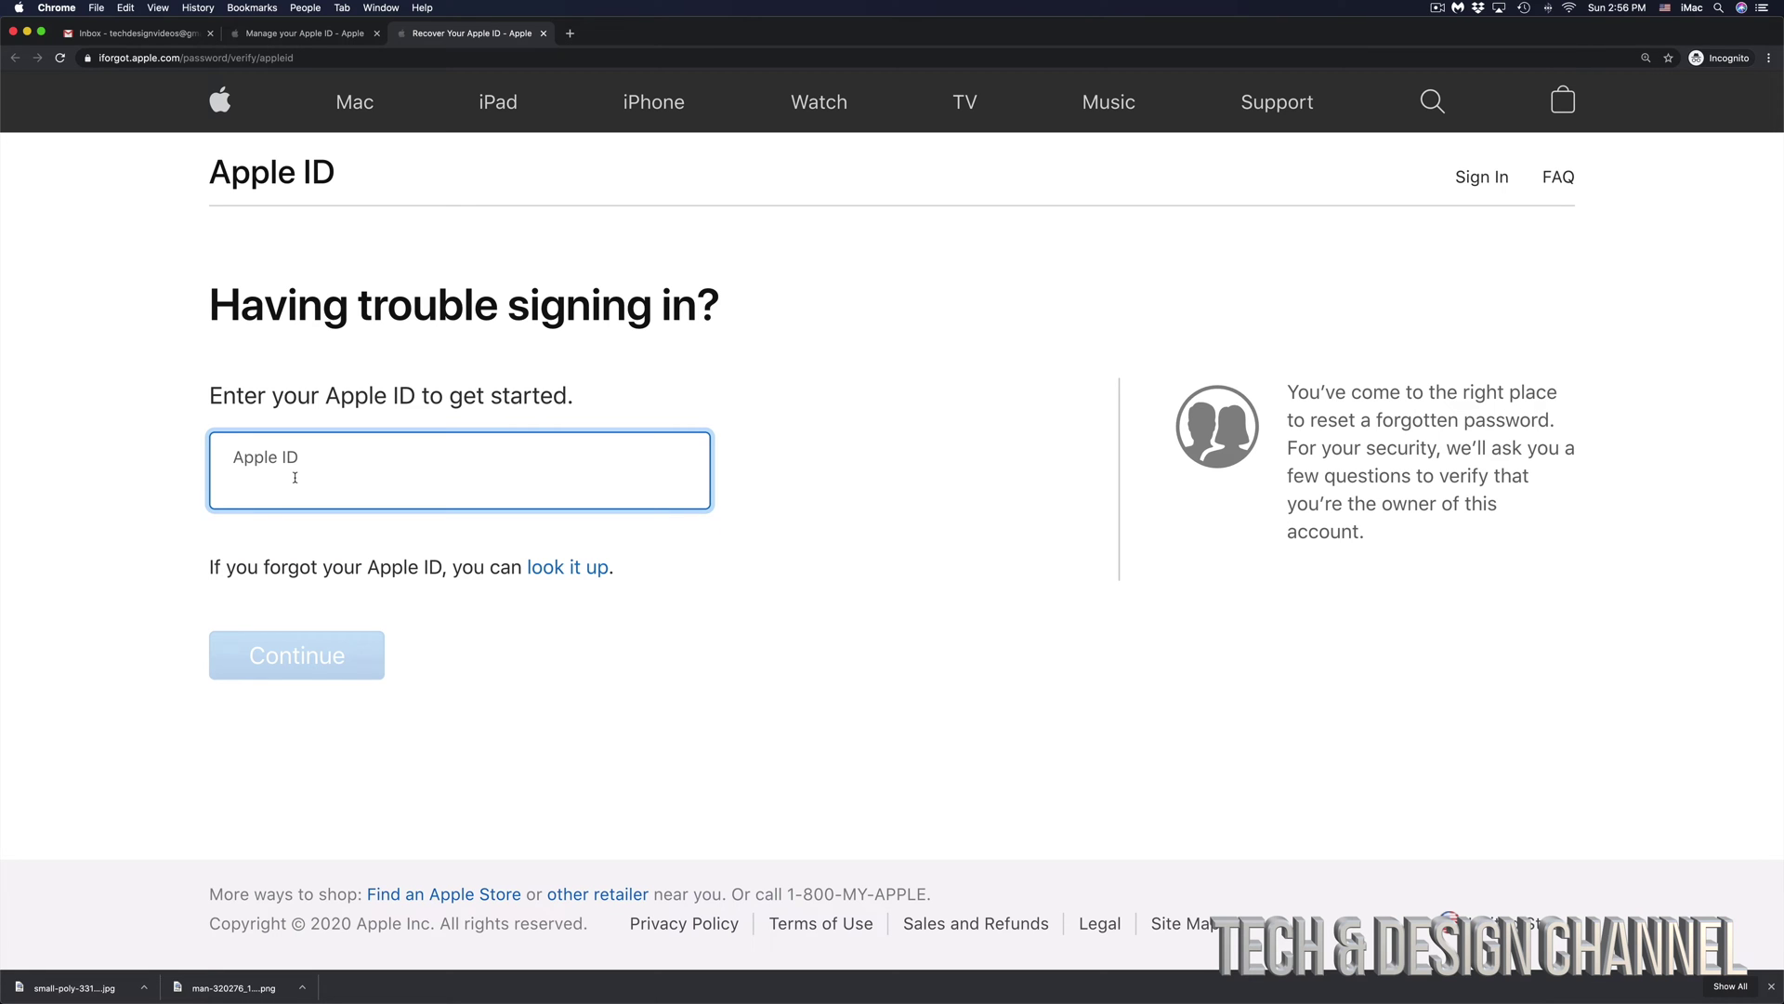
key(super+v)
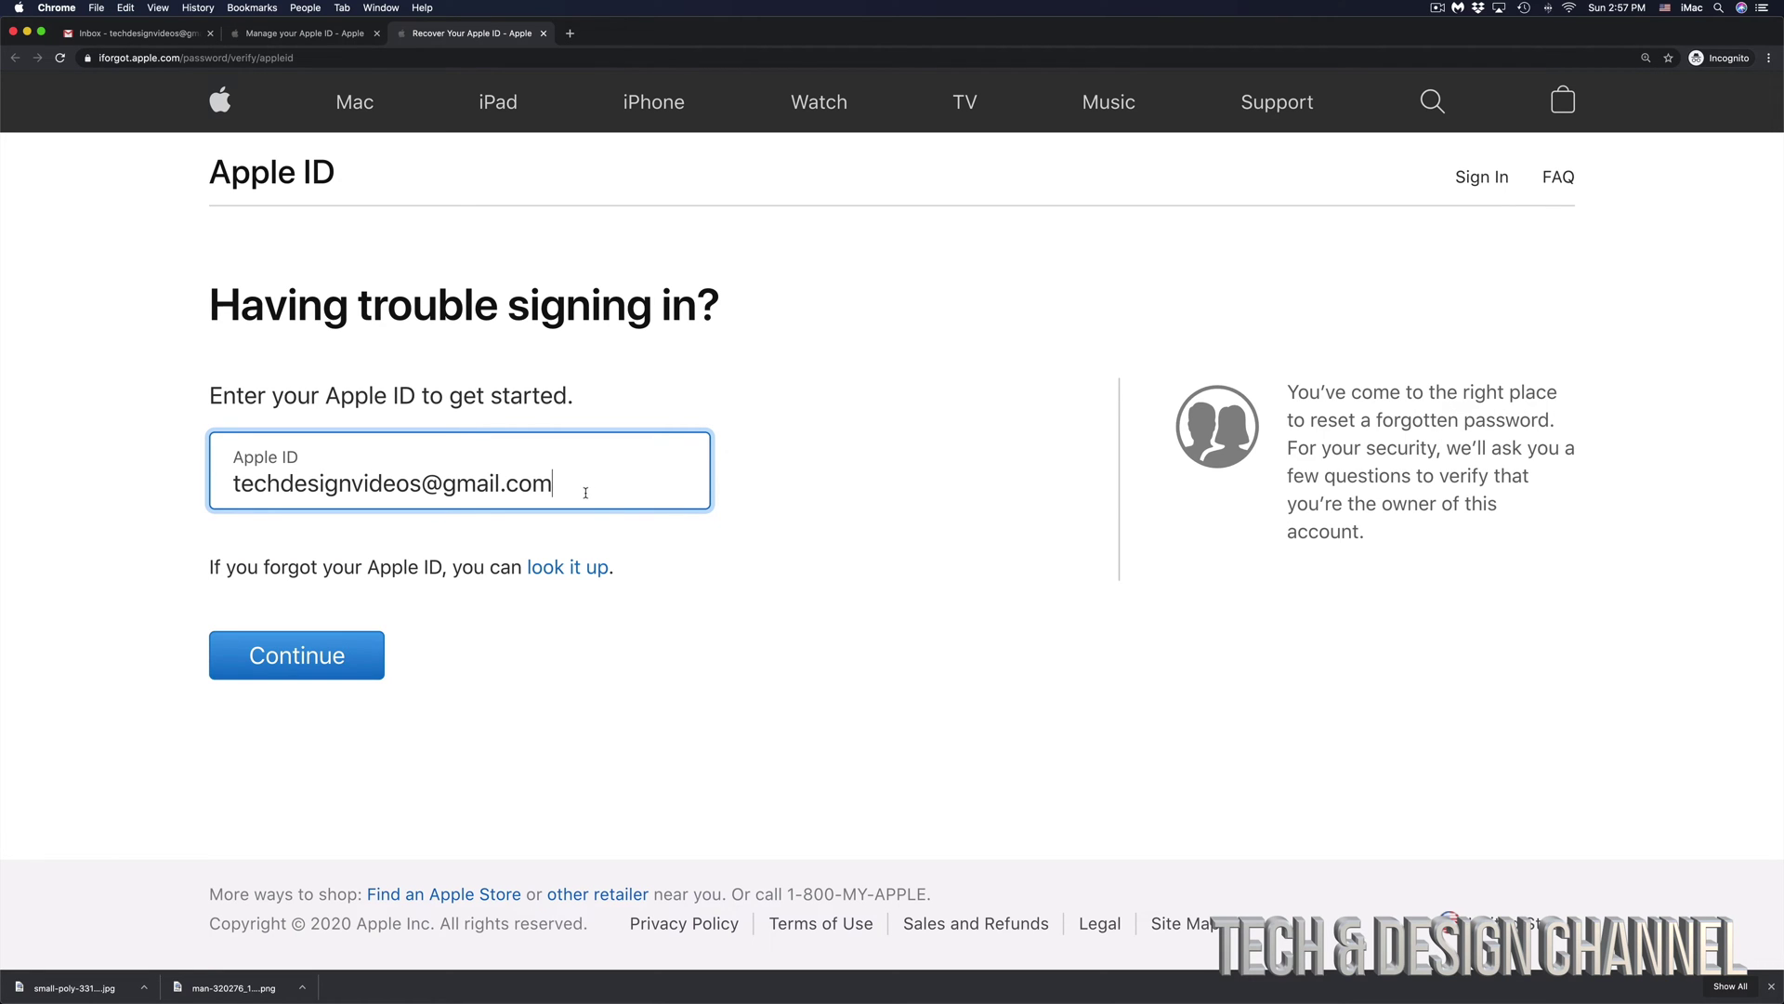
click(286, 655)
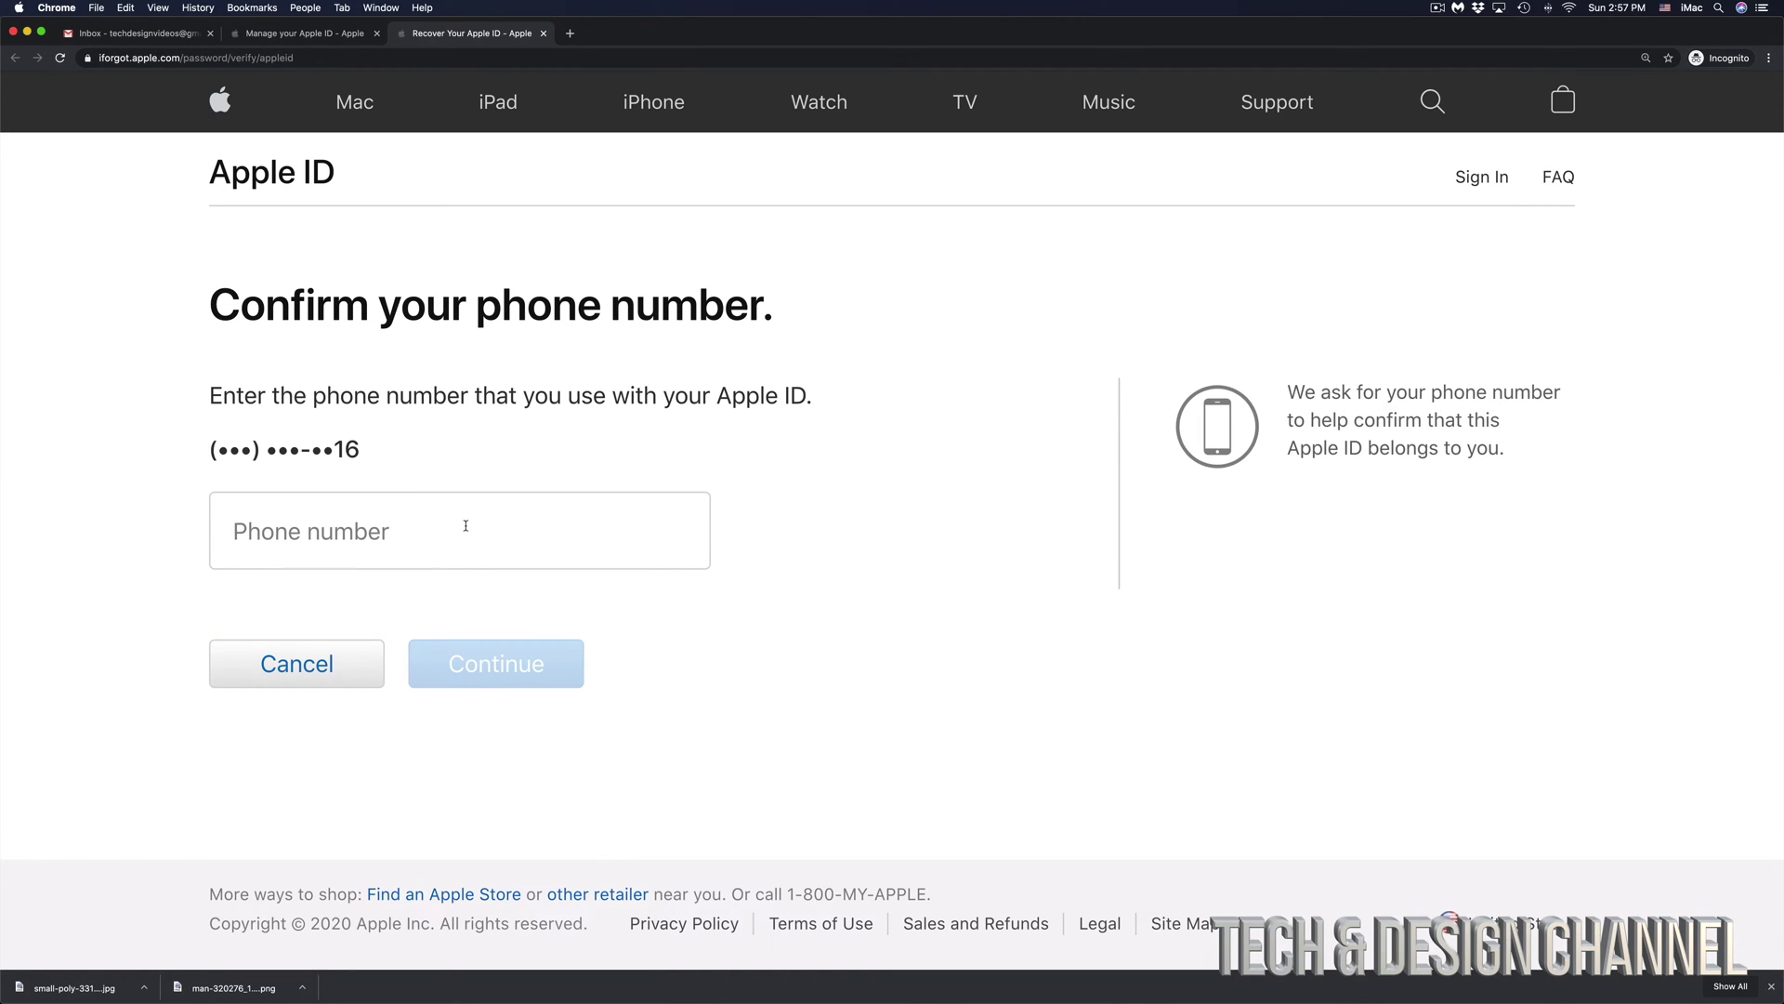
- Enter and submit the account's full phone number to confirm it
click(466, 526)
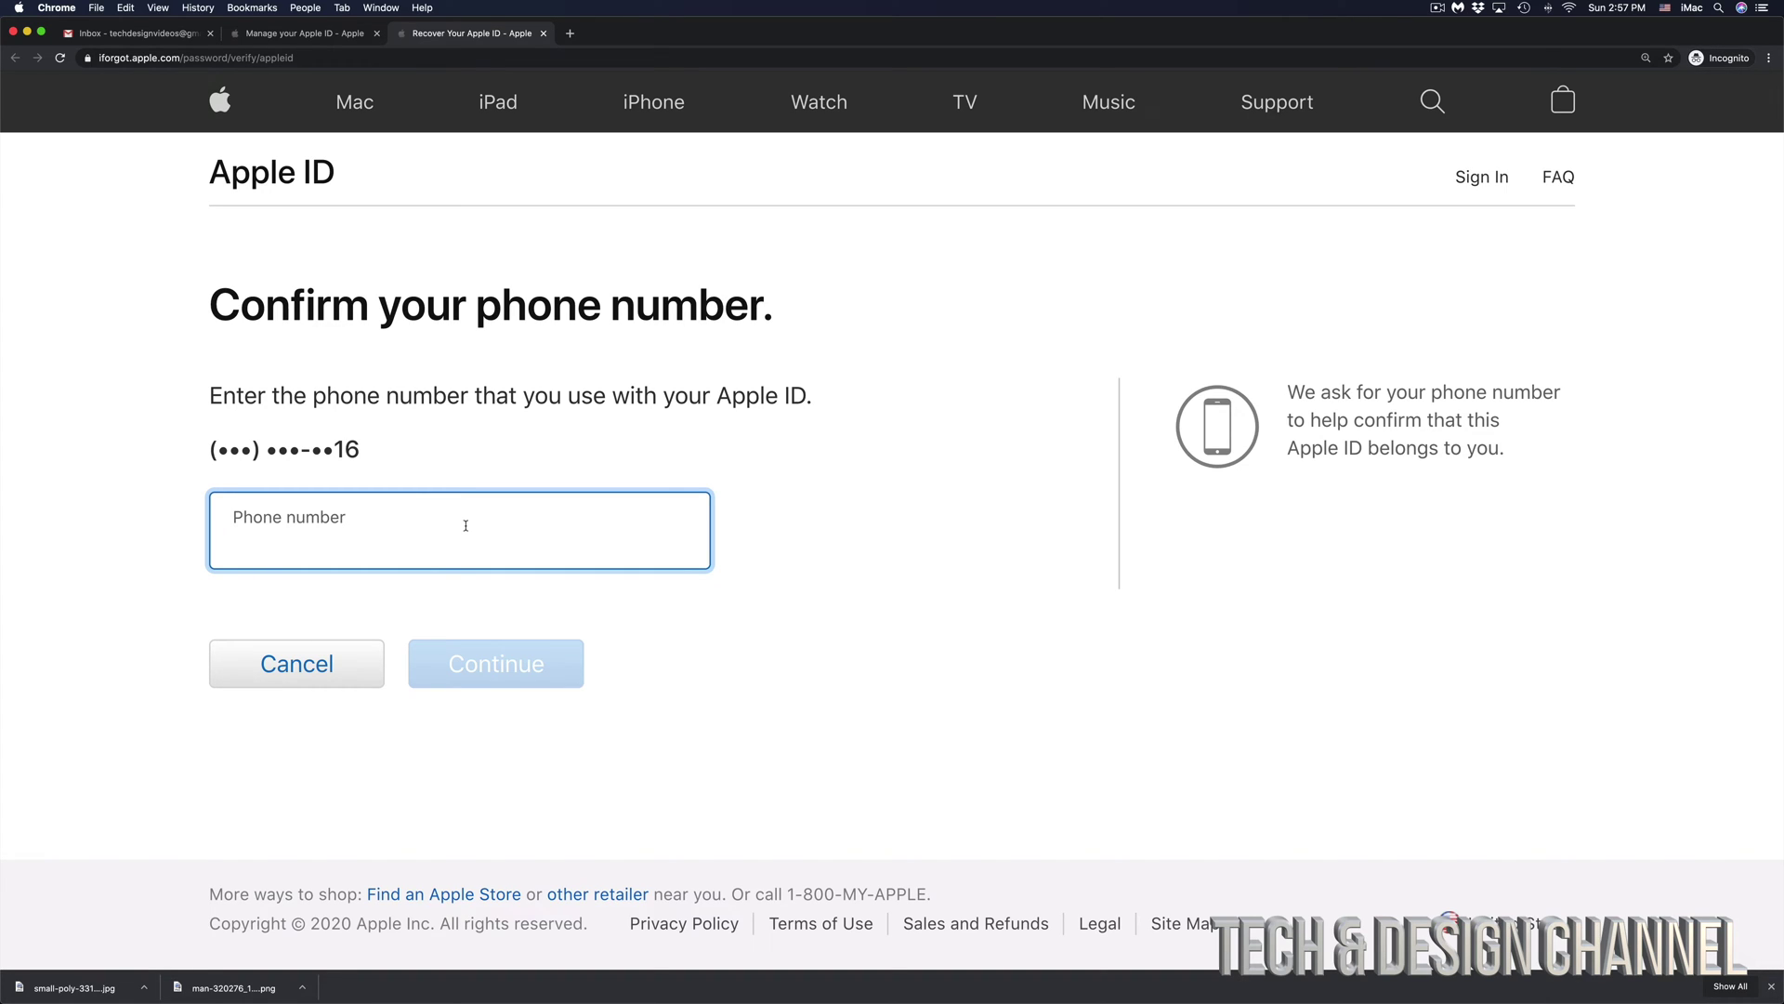
key(super+v)
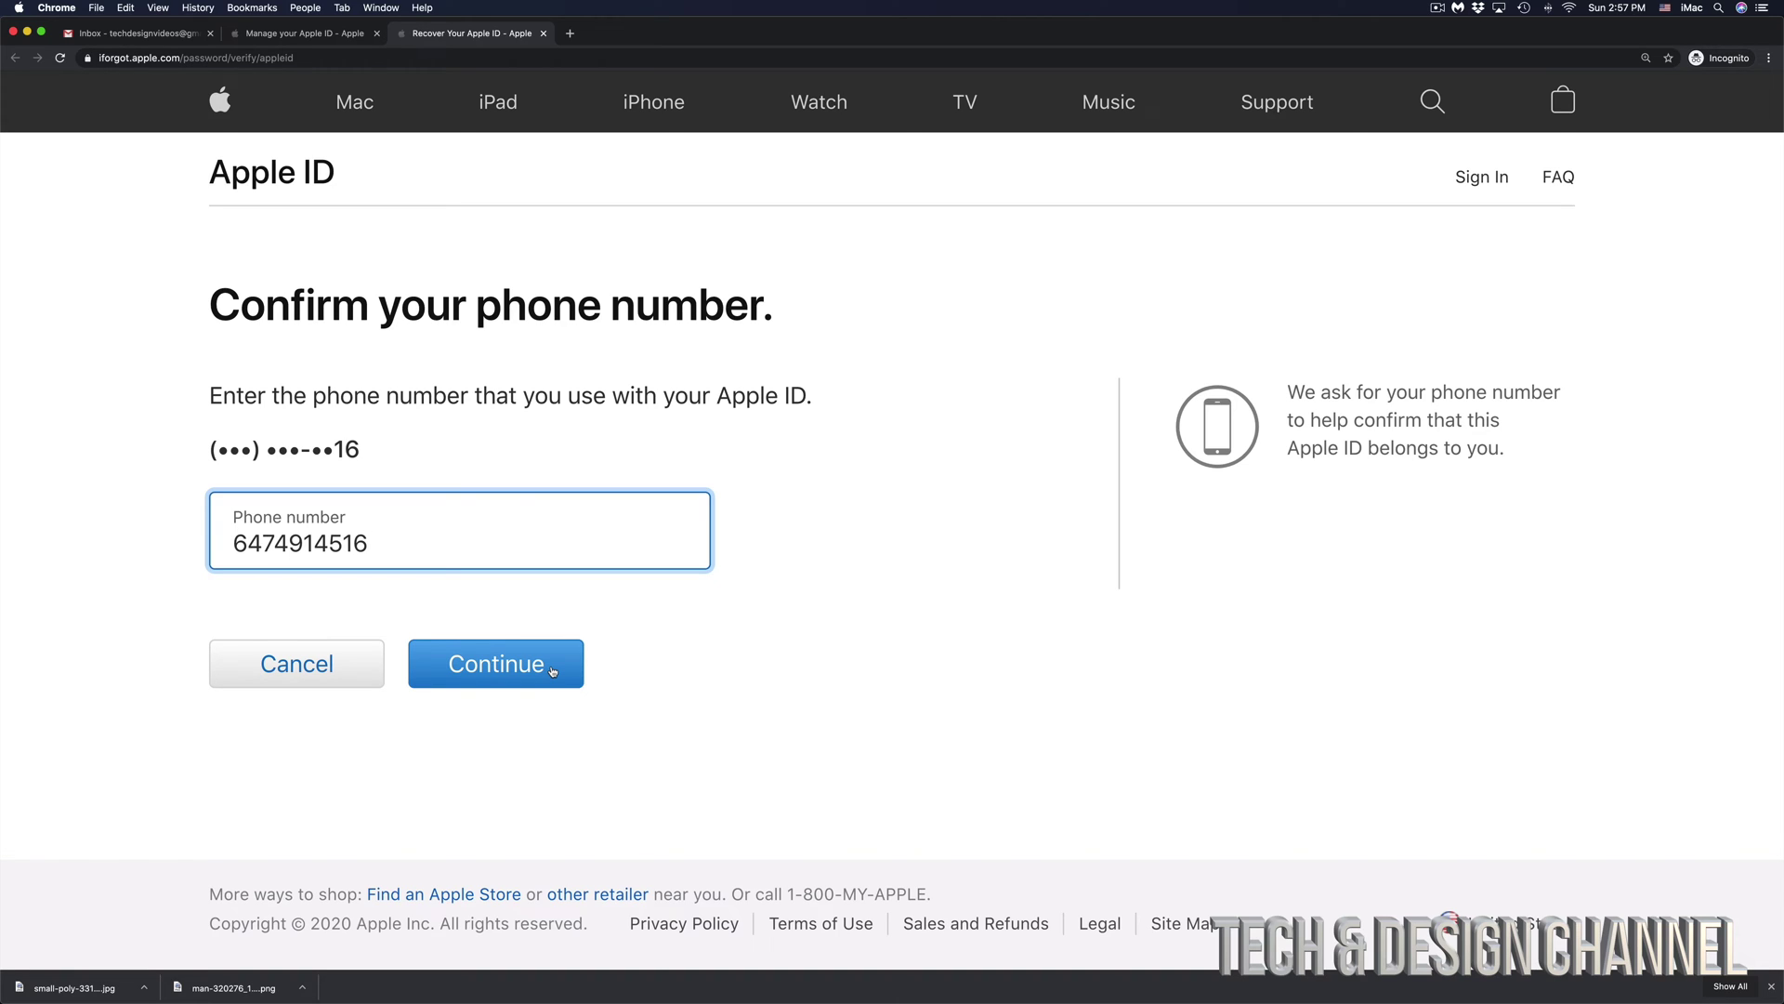
click(552, 671)
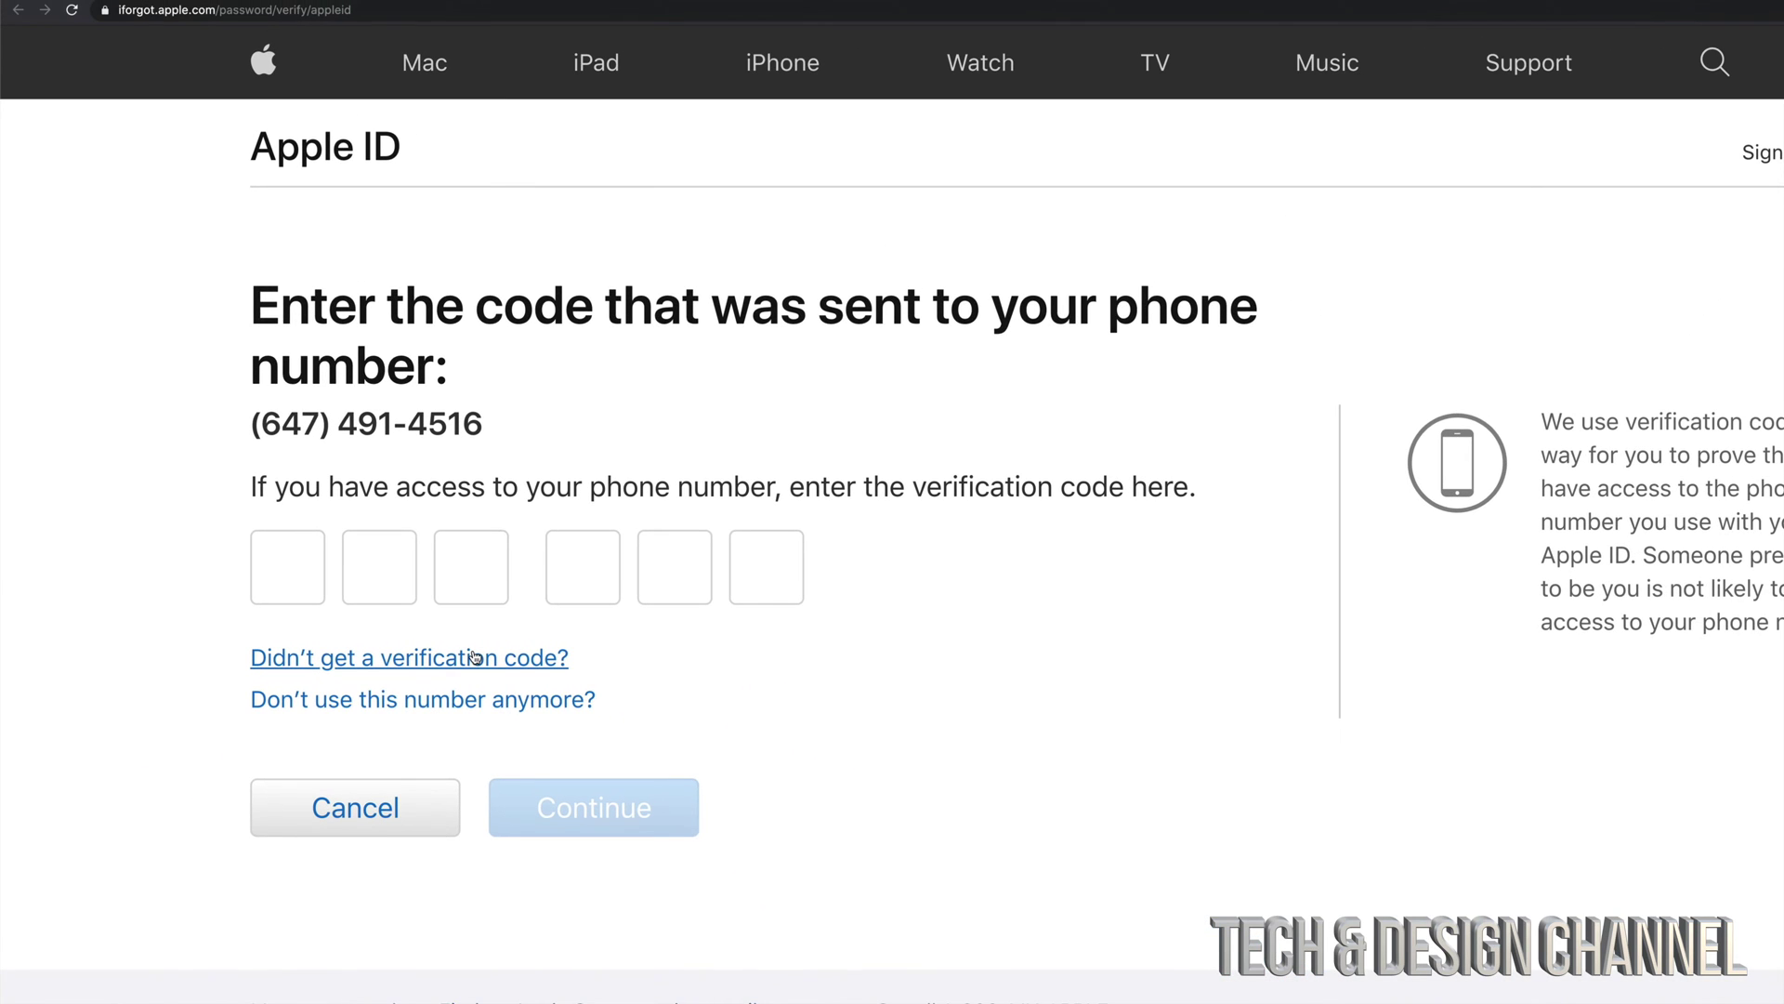
- Have a new verification code texted to the phone and submit the six-digit code
click(456, 657)
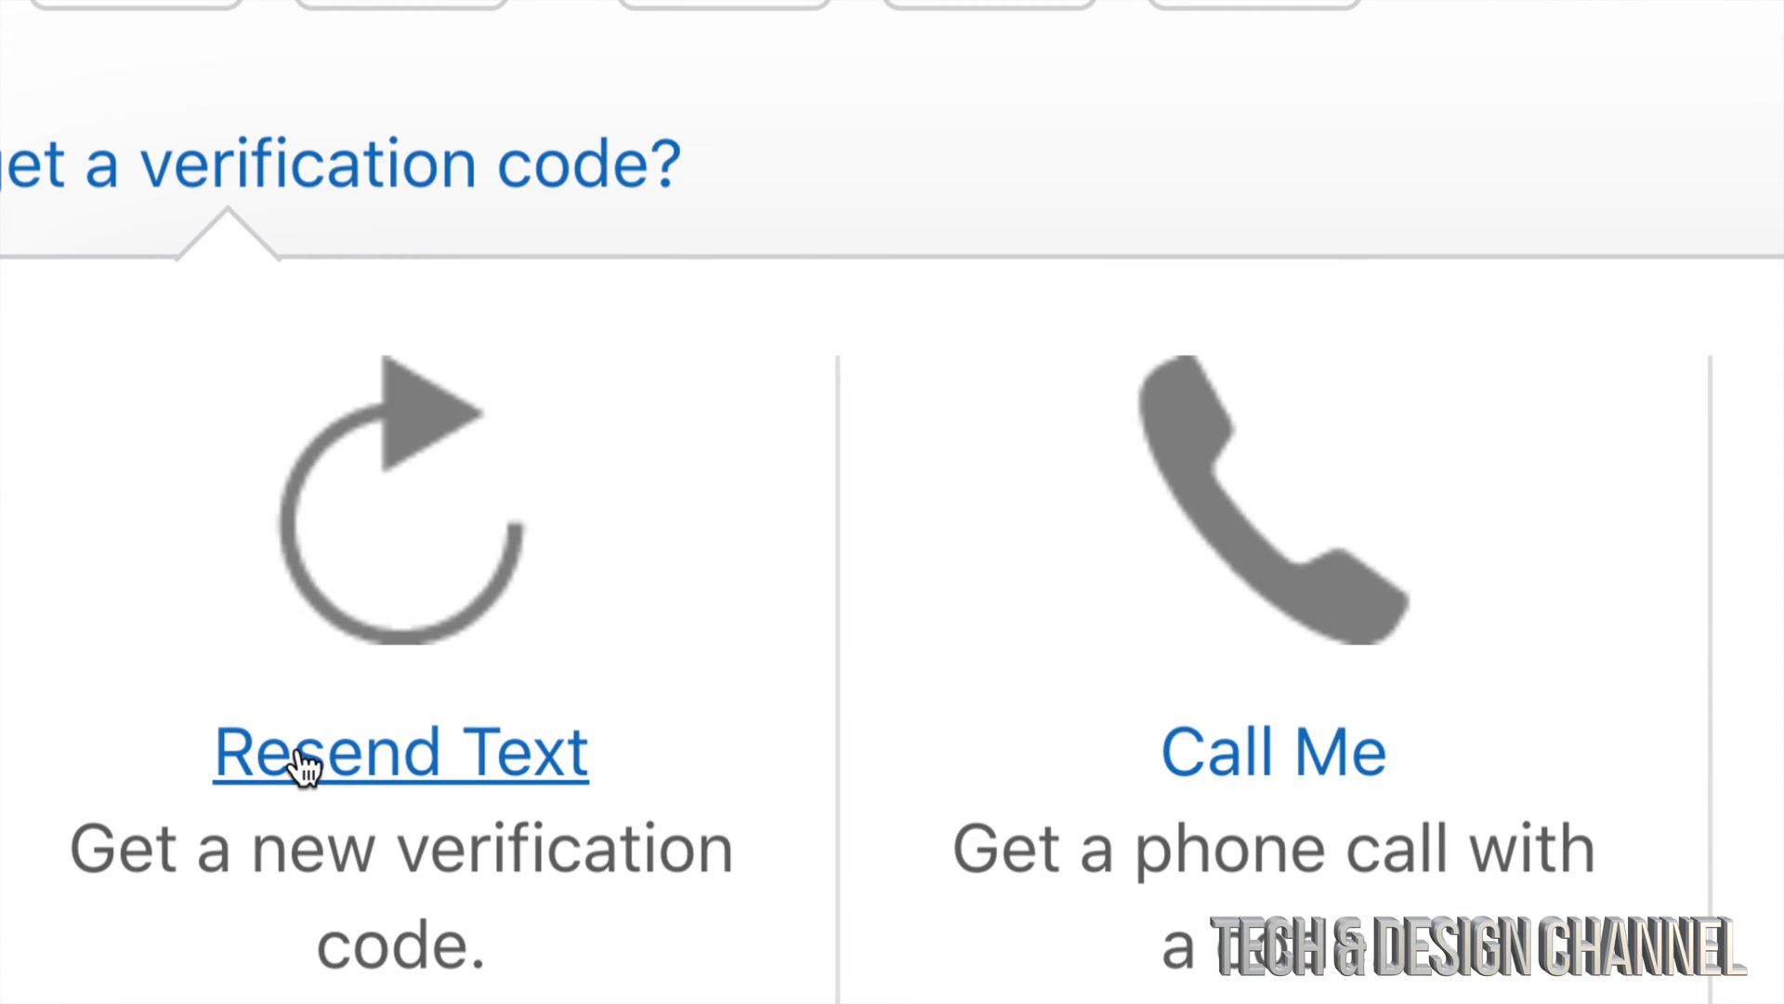
click(391, 776)
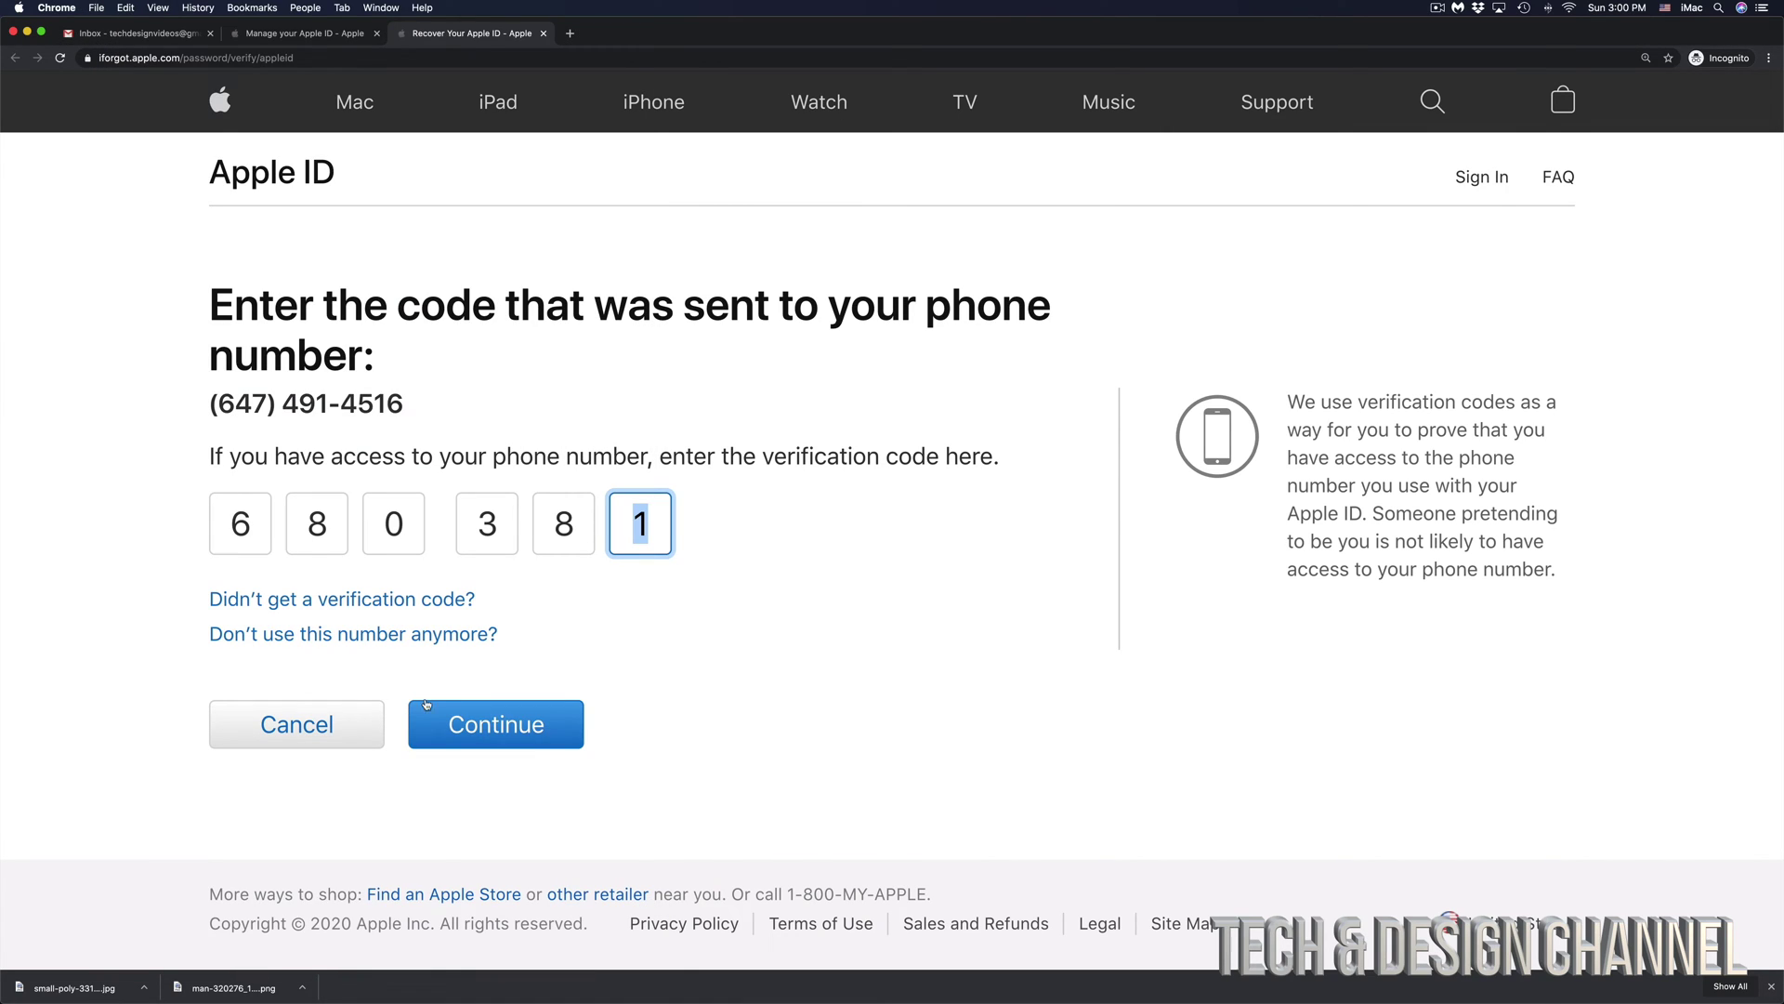
click(525, 727)
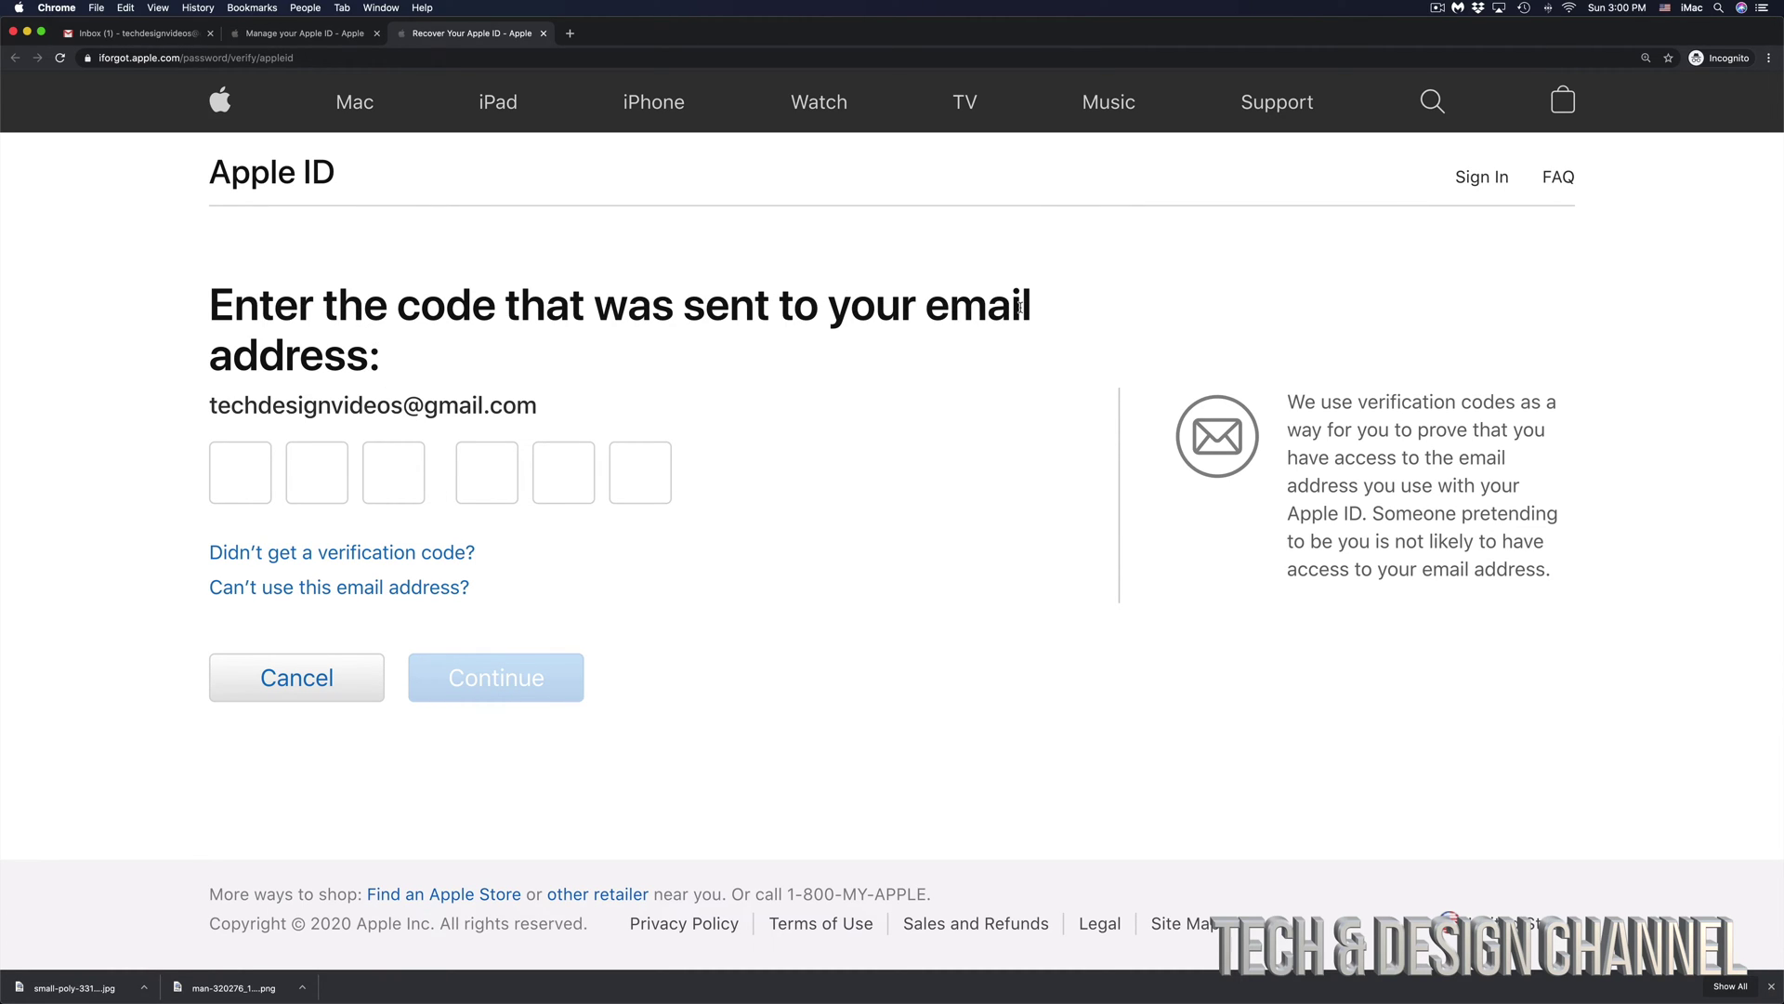
- Note the email address the code was sent to and switch to the Gmail inbox
drag(540, 416, 205, 416)
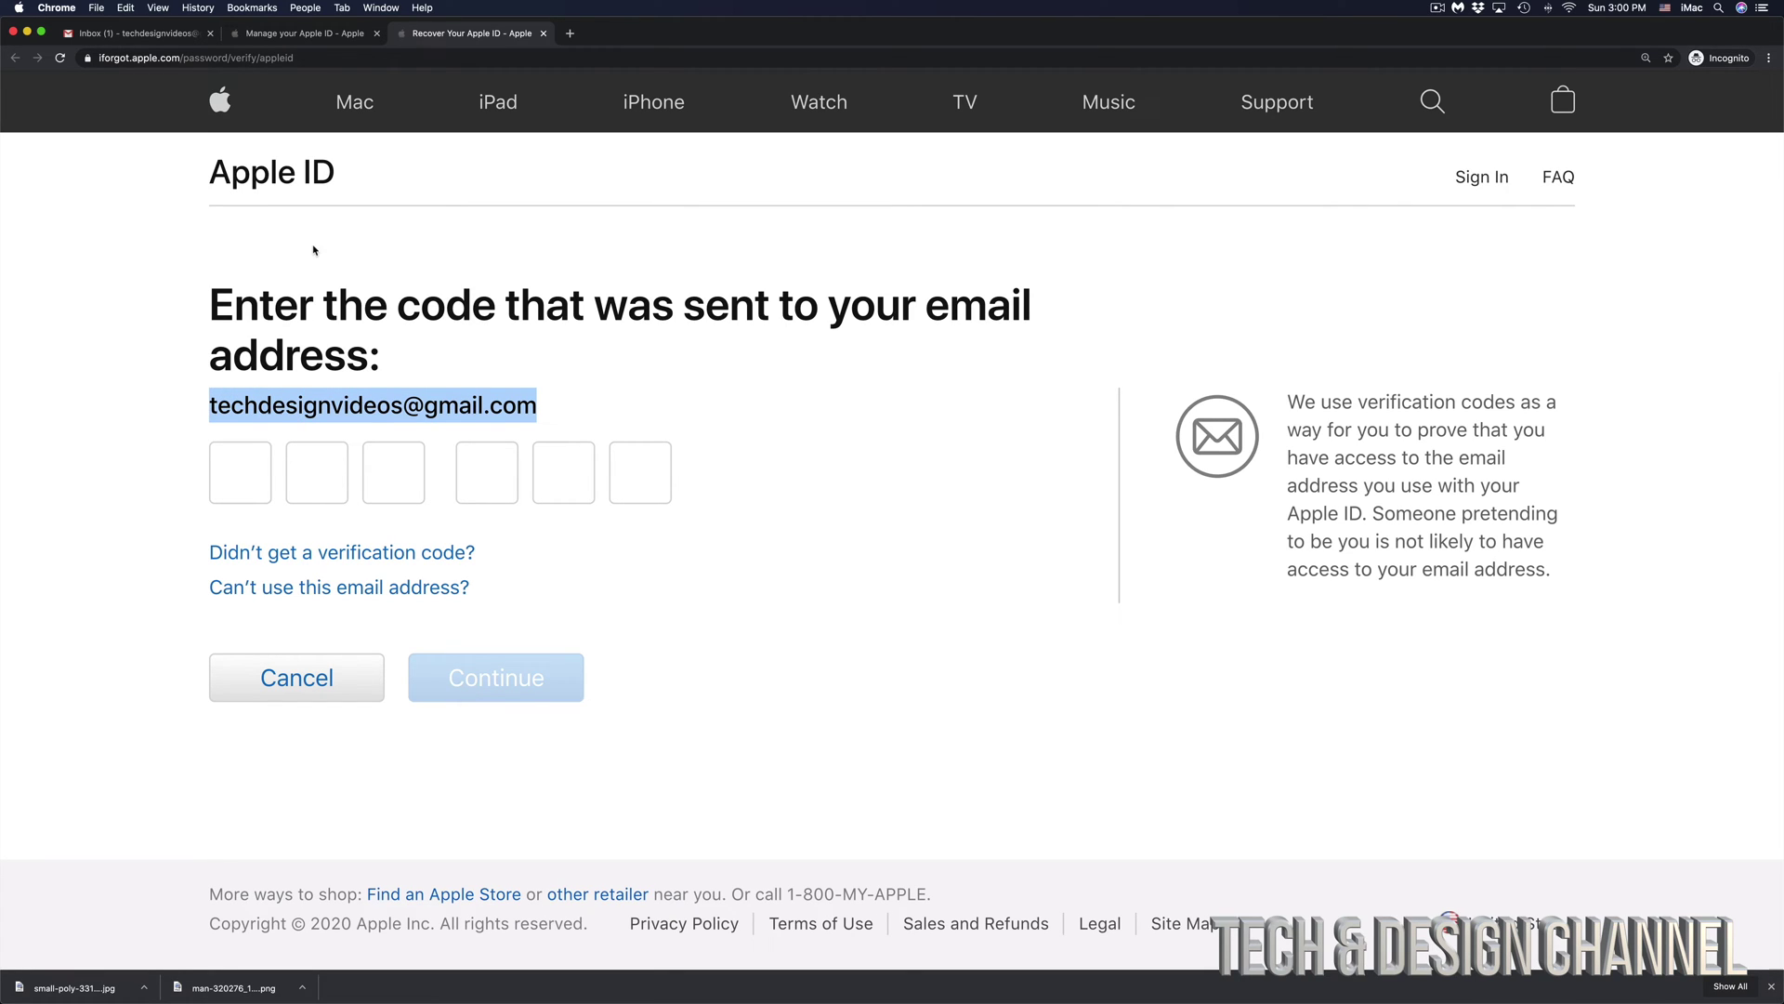
click(112, 36)
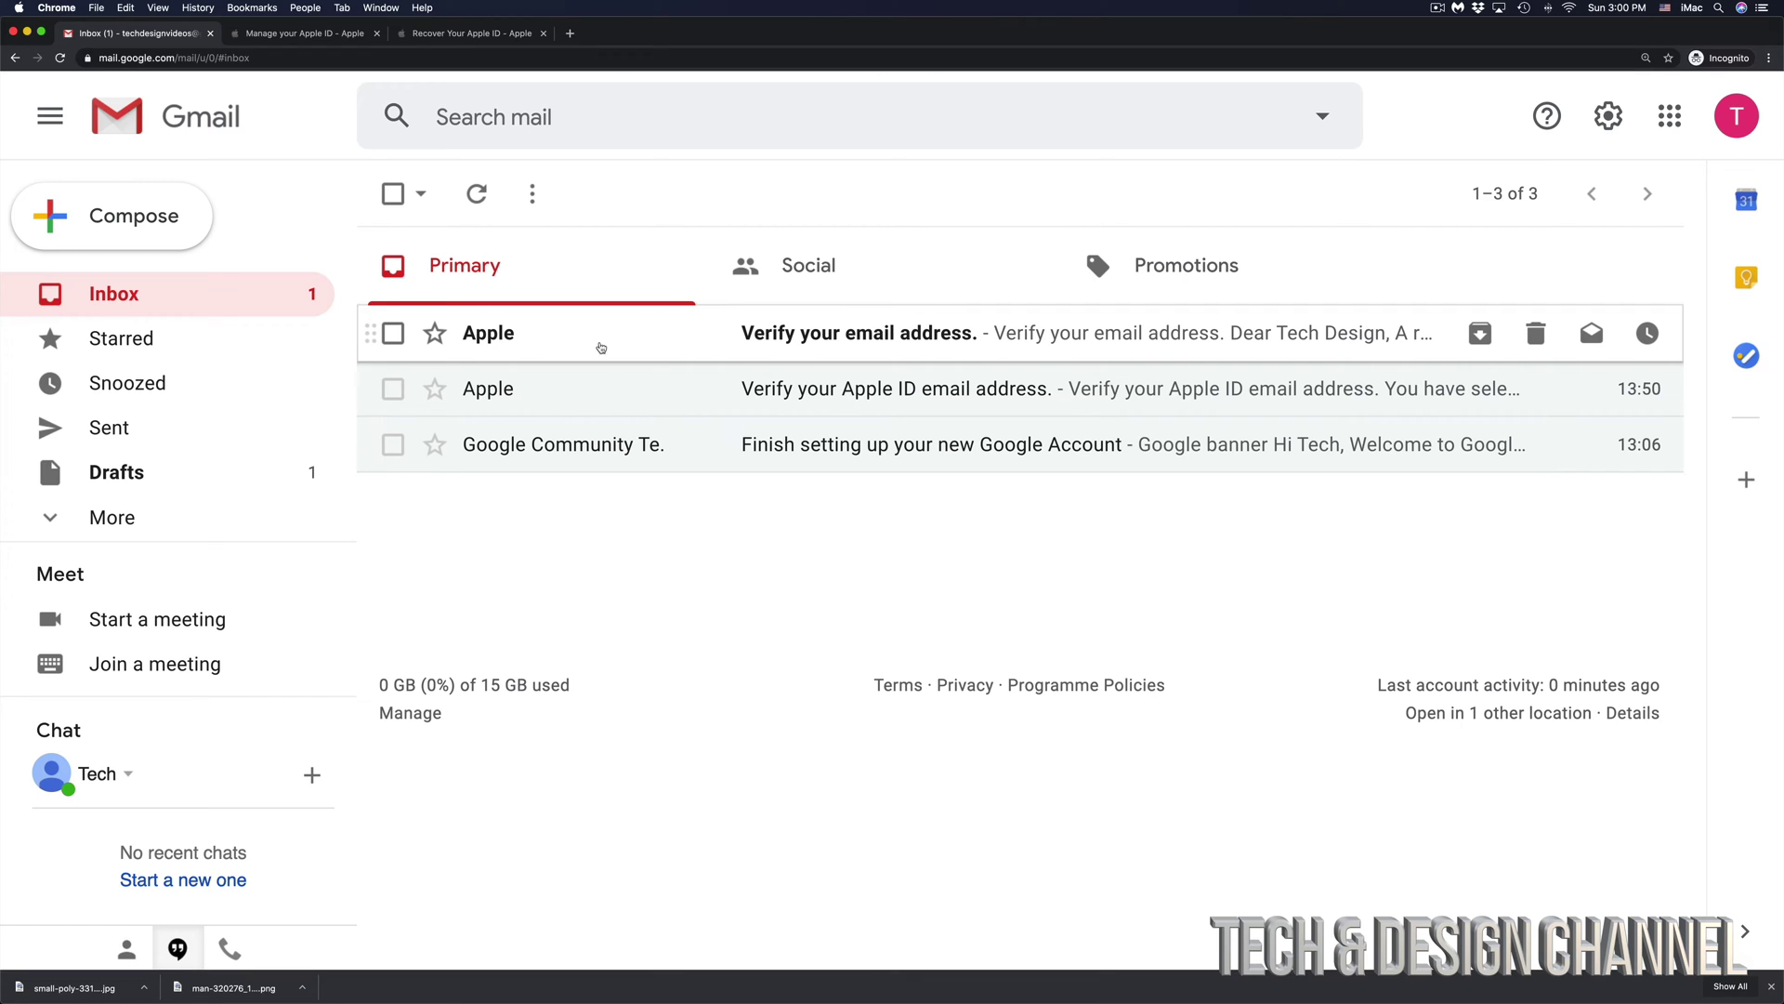
- Open Apple's 'Verify your email address.' message and select its six-digit verification code
click(791, 349)
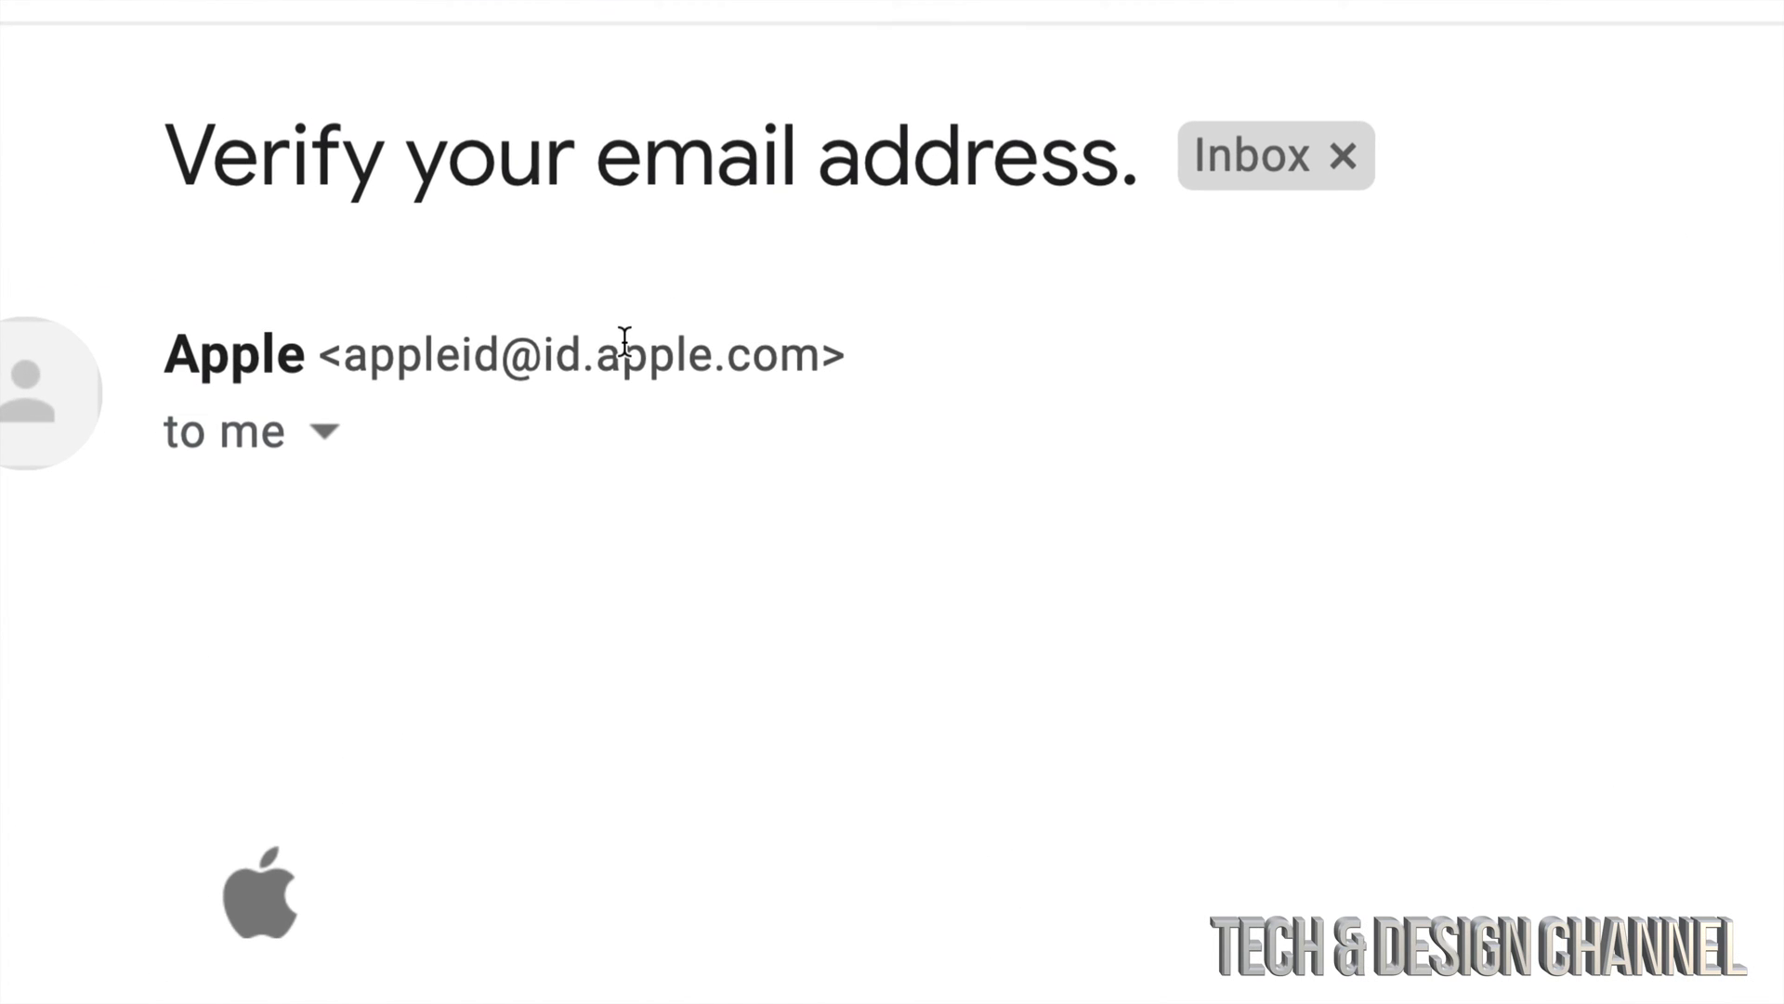
drag(169, 353, 822, 356)
click(343, 353)
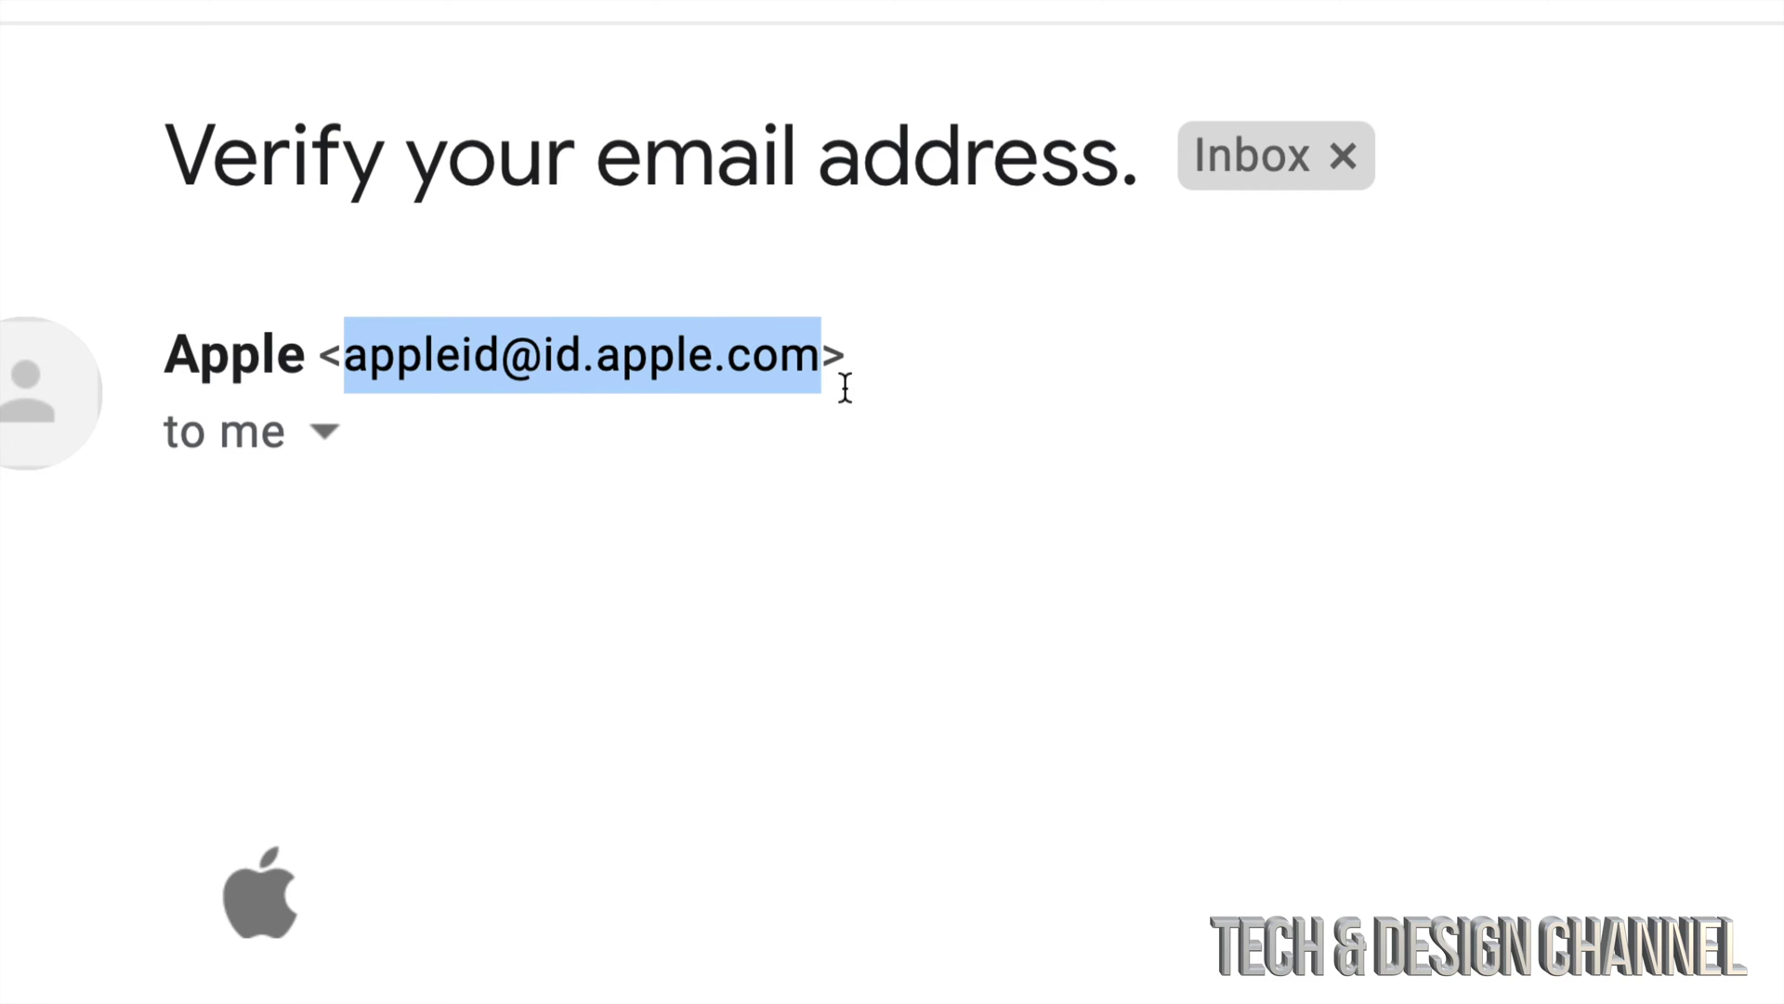
scroll(934, 474, down, 5)
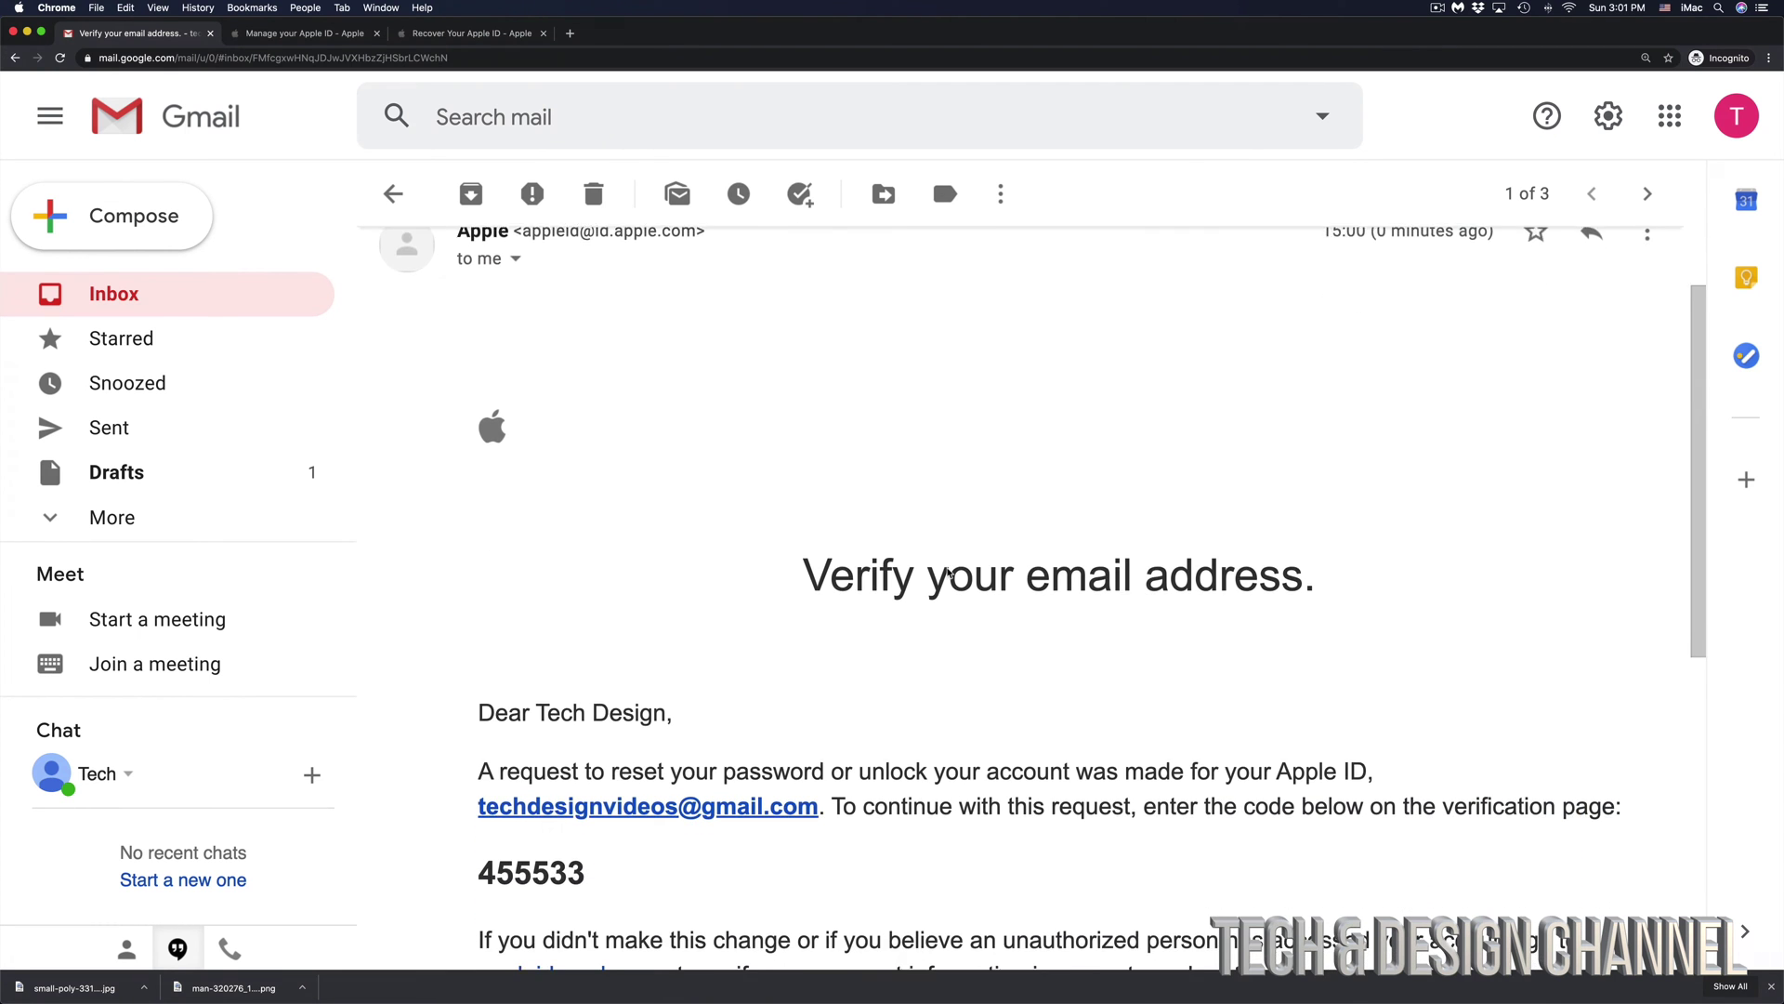
scroll(946, 568, down, 2)
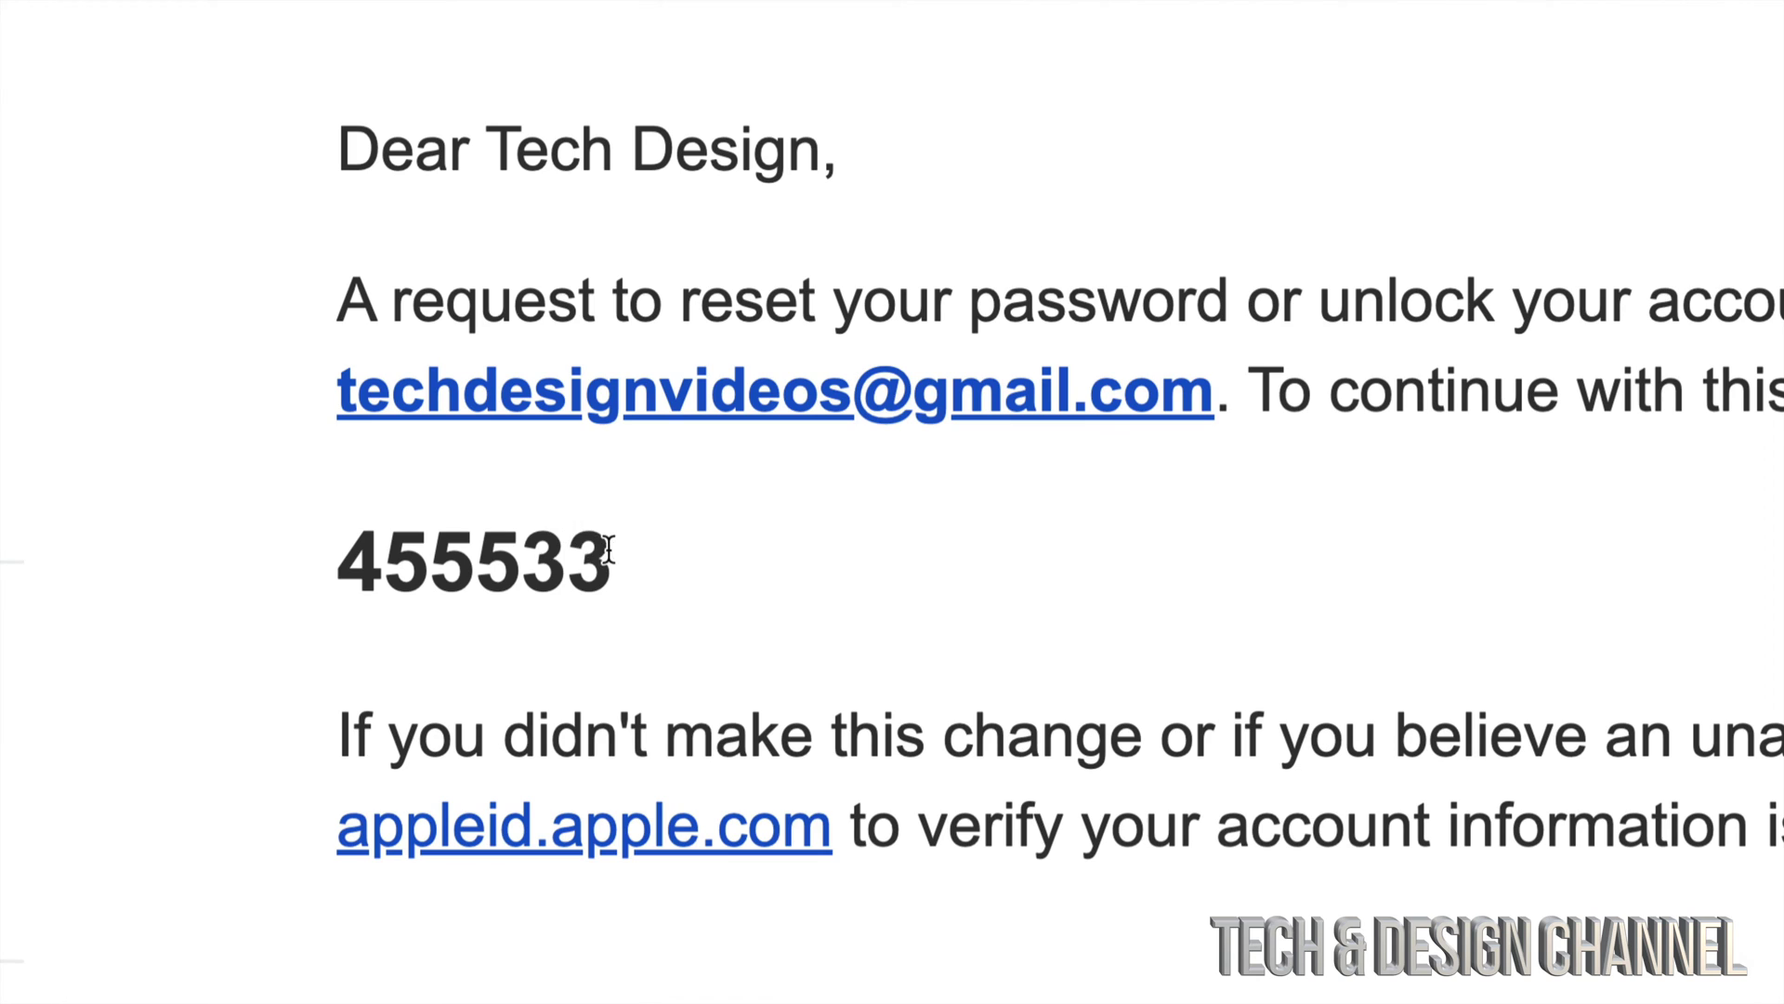
drag(583, 539, 351, 561)
key(super+c)
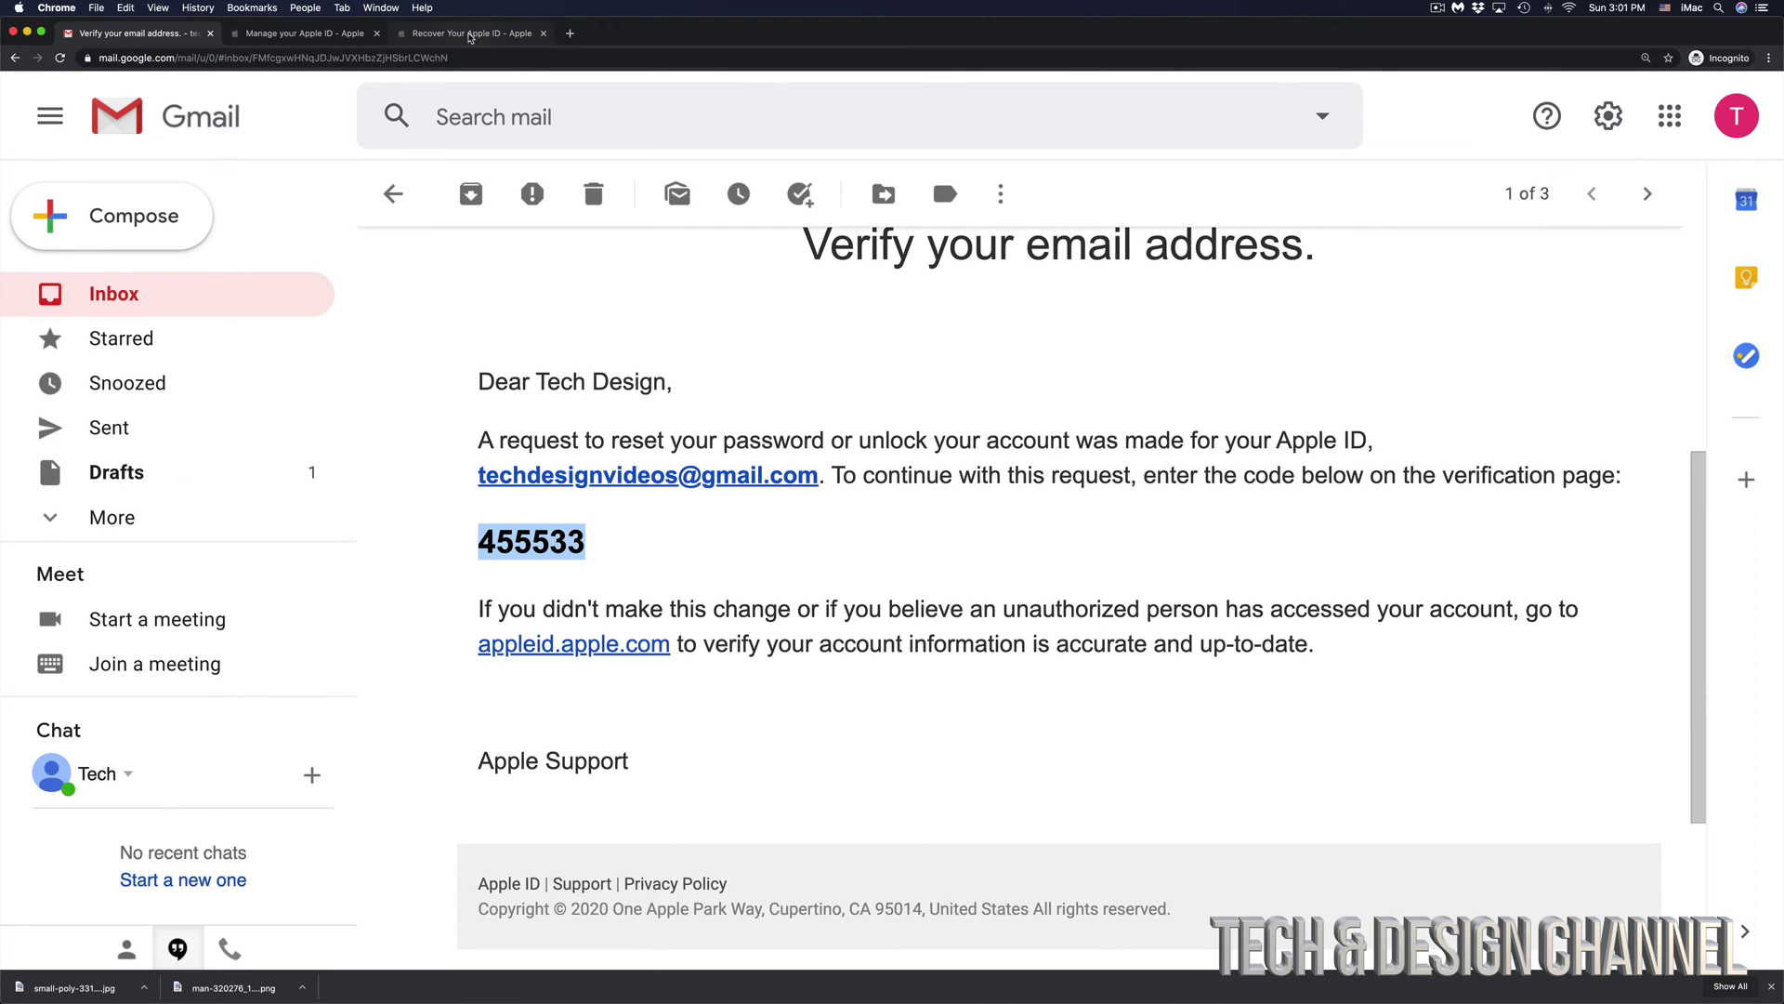
- Back on the recovery page, paste the emailed verification code and submit it
click(470, 35)
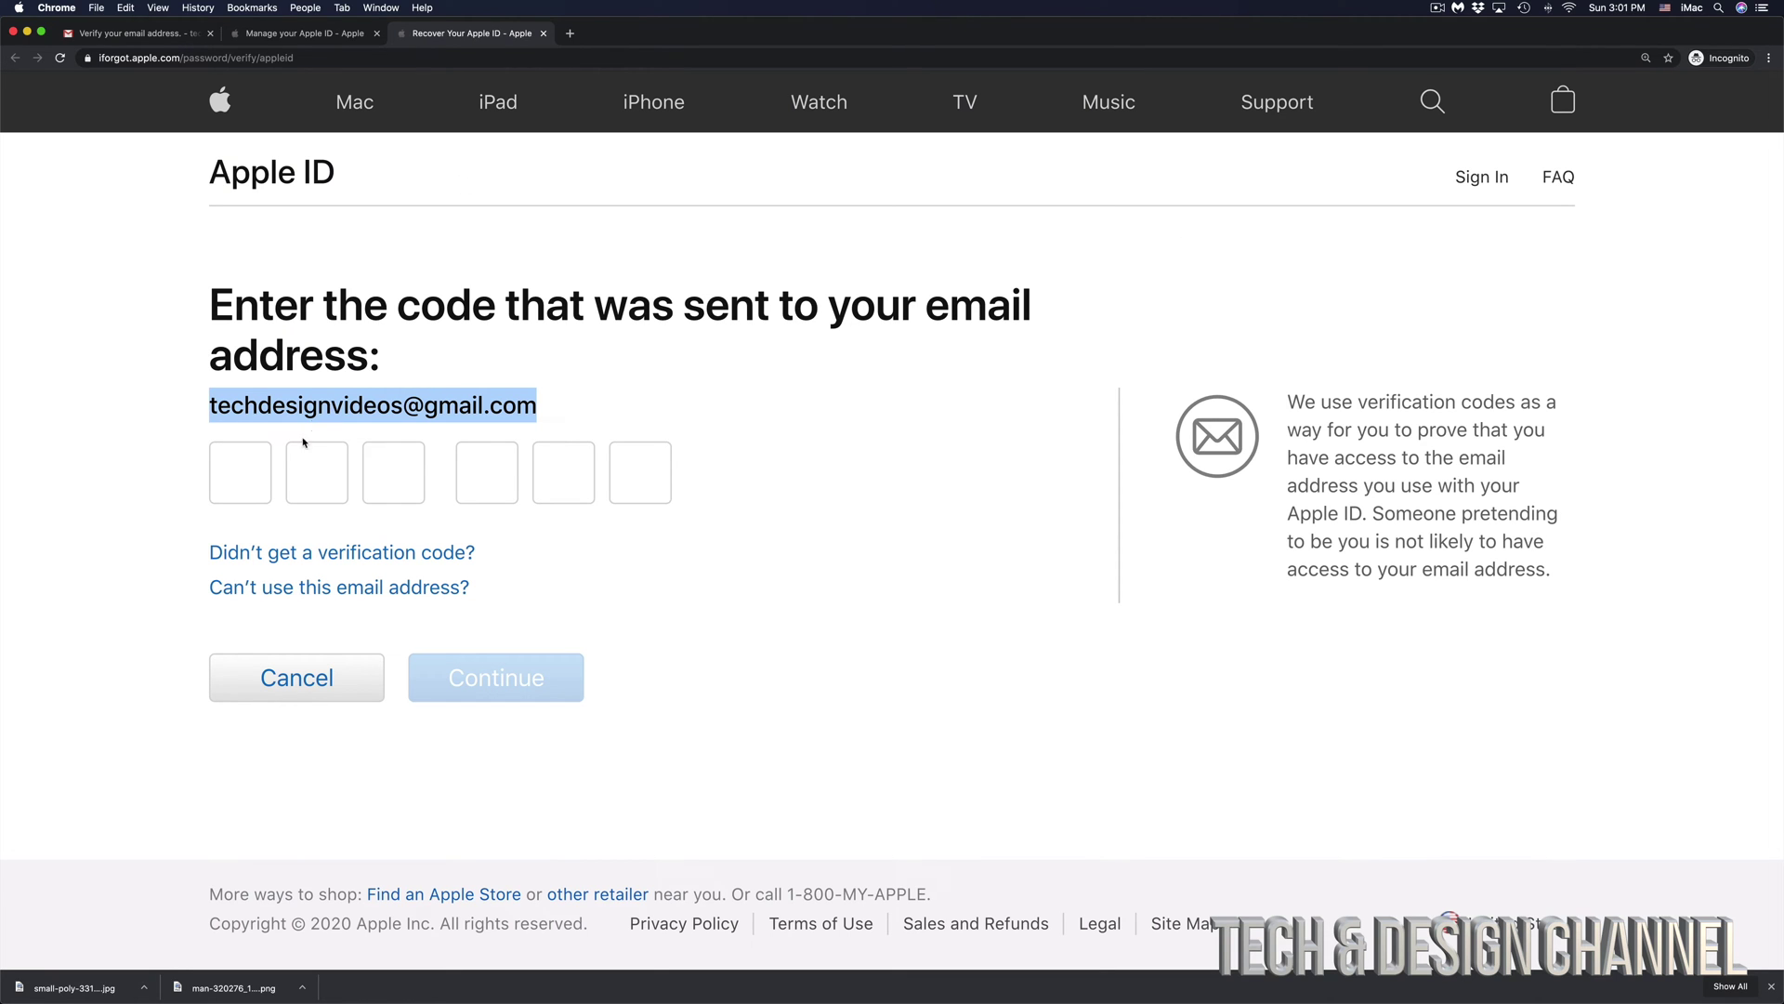
click(234, 475)
key(super+v)
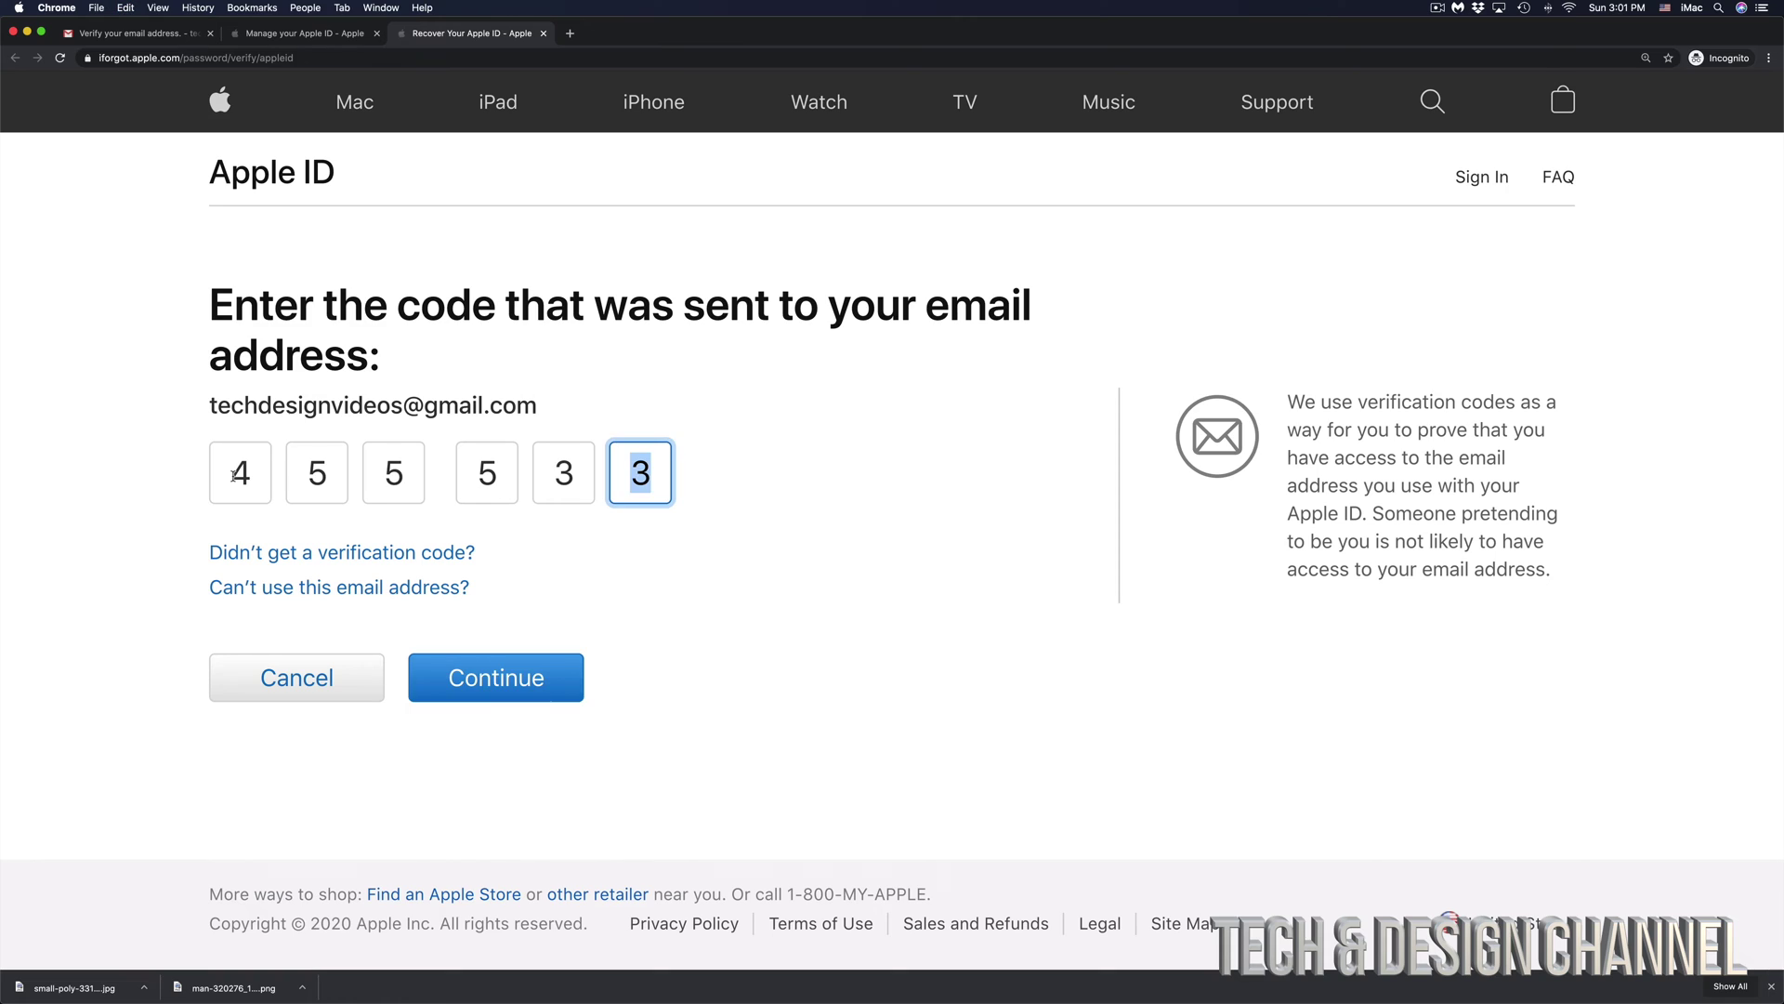
click(490, 688)
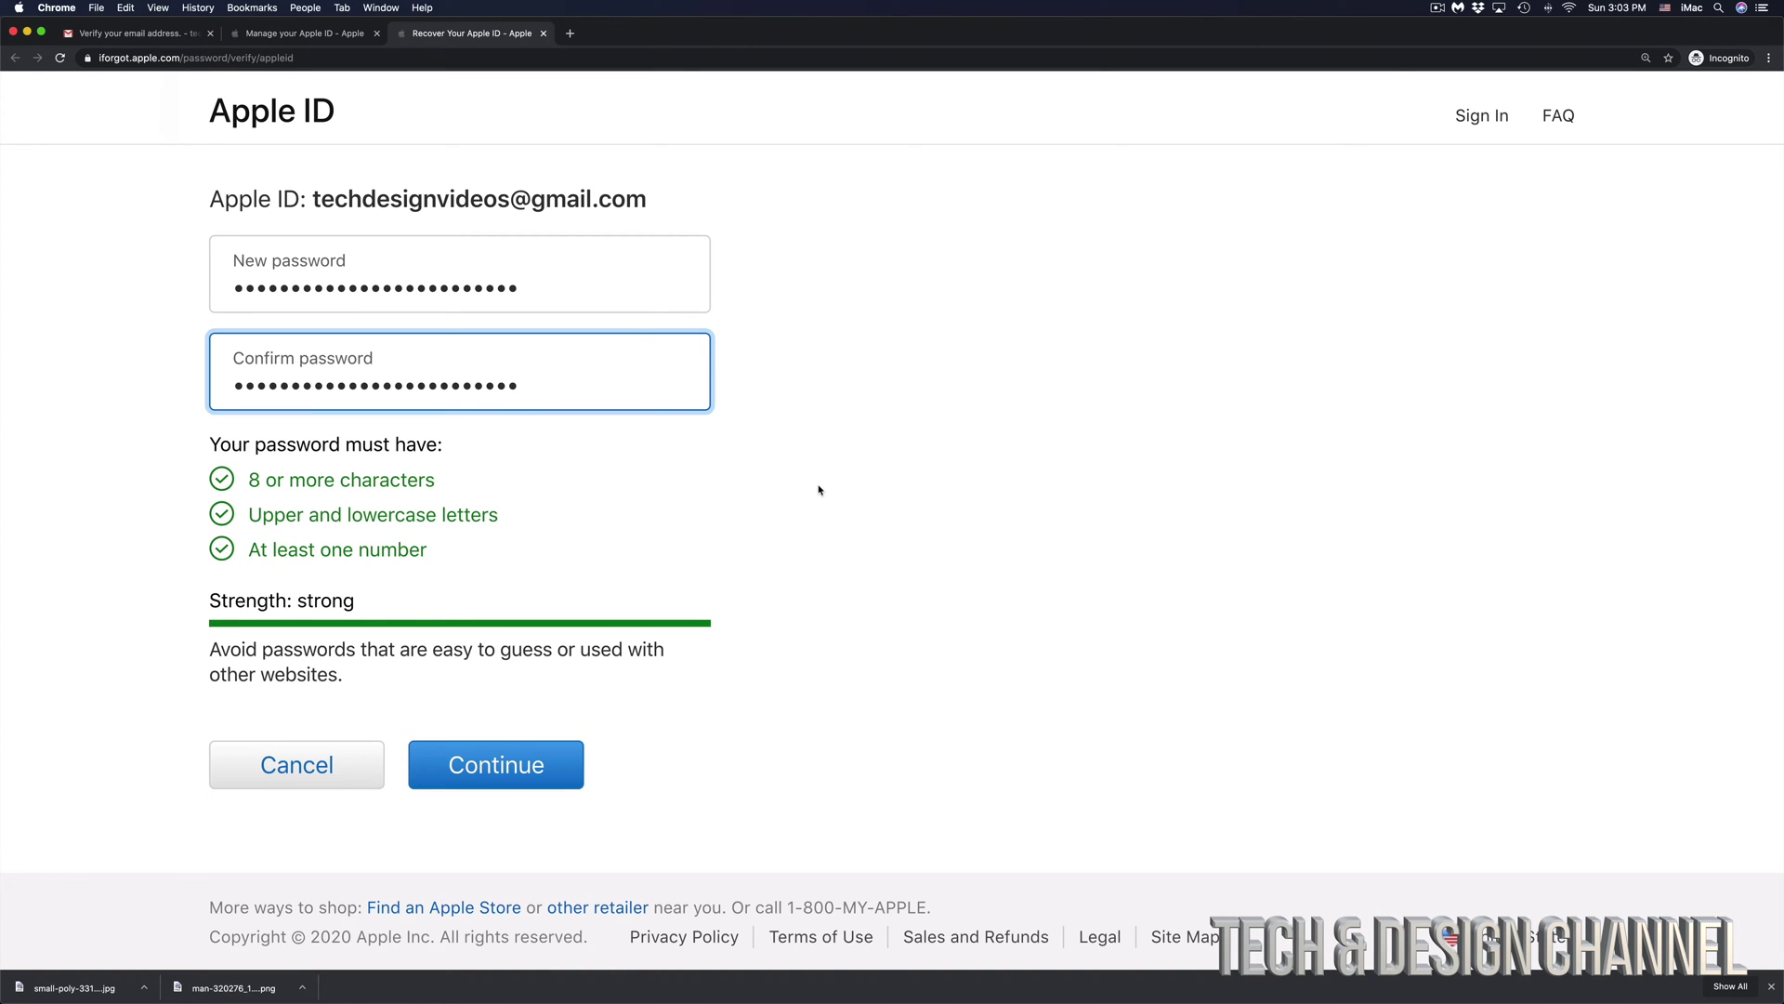
- Submit the confirmed new password and go to the Apple ID account page
scroll(819, 490, down, 1)
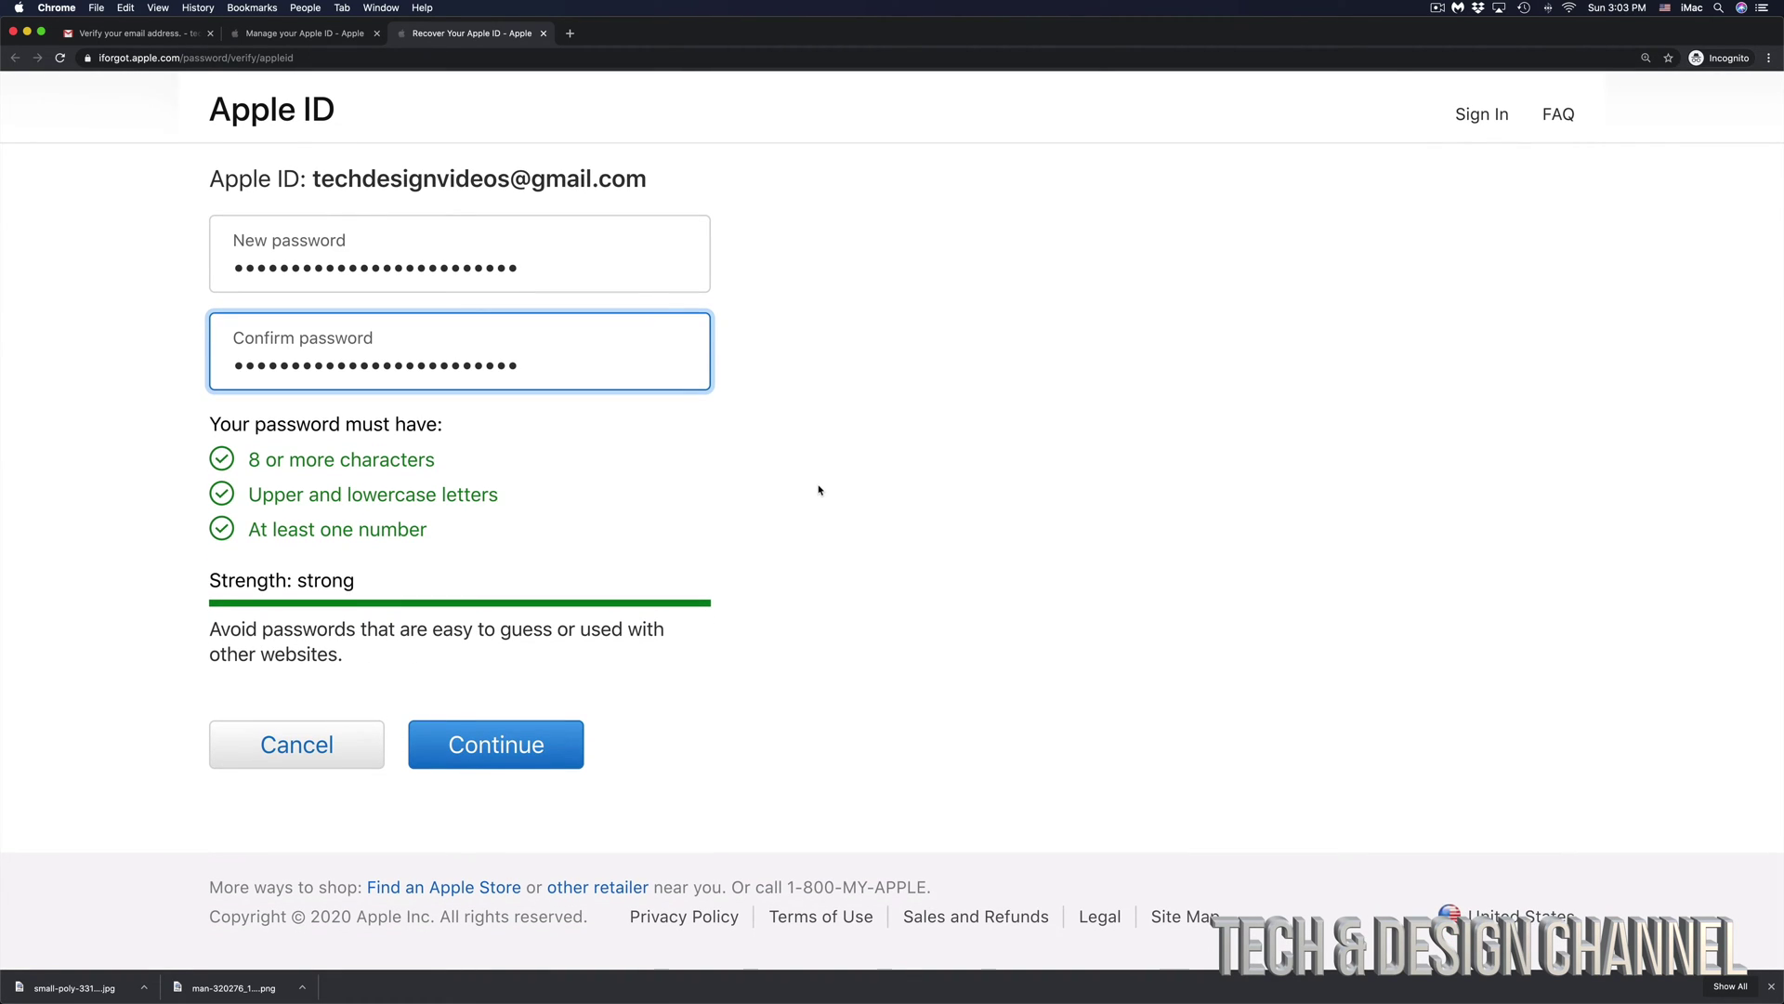
click(477, 752)
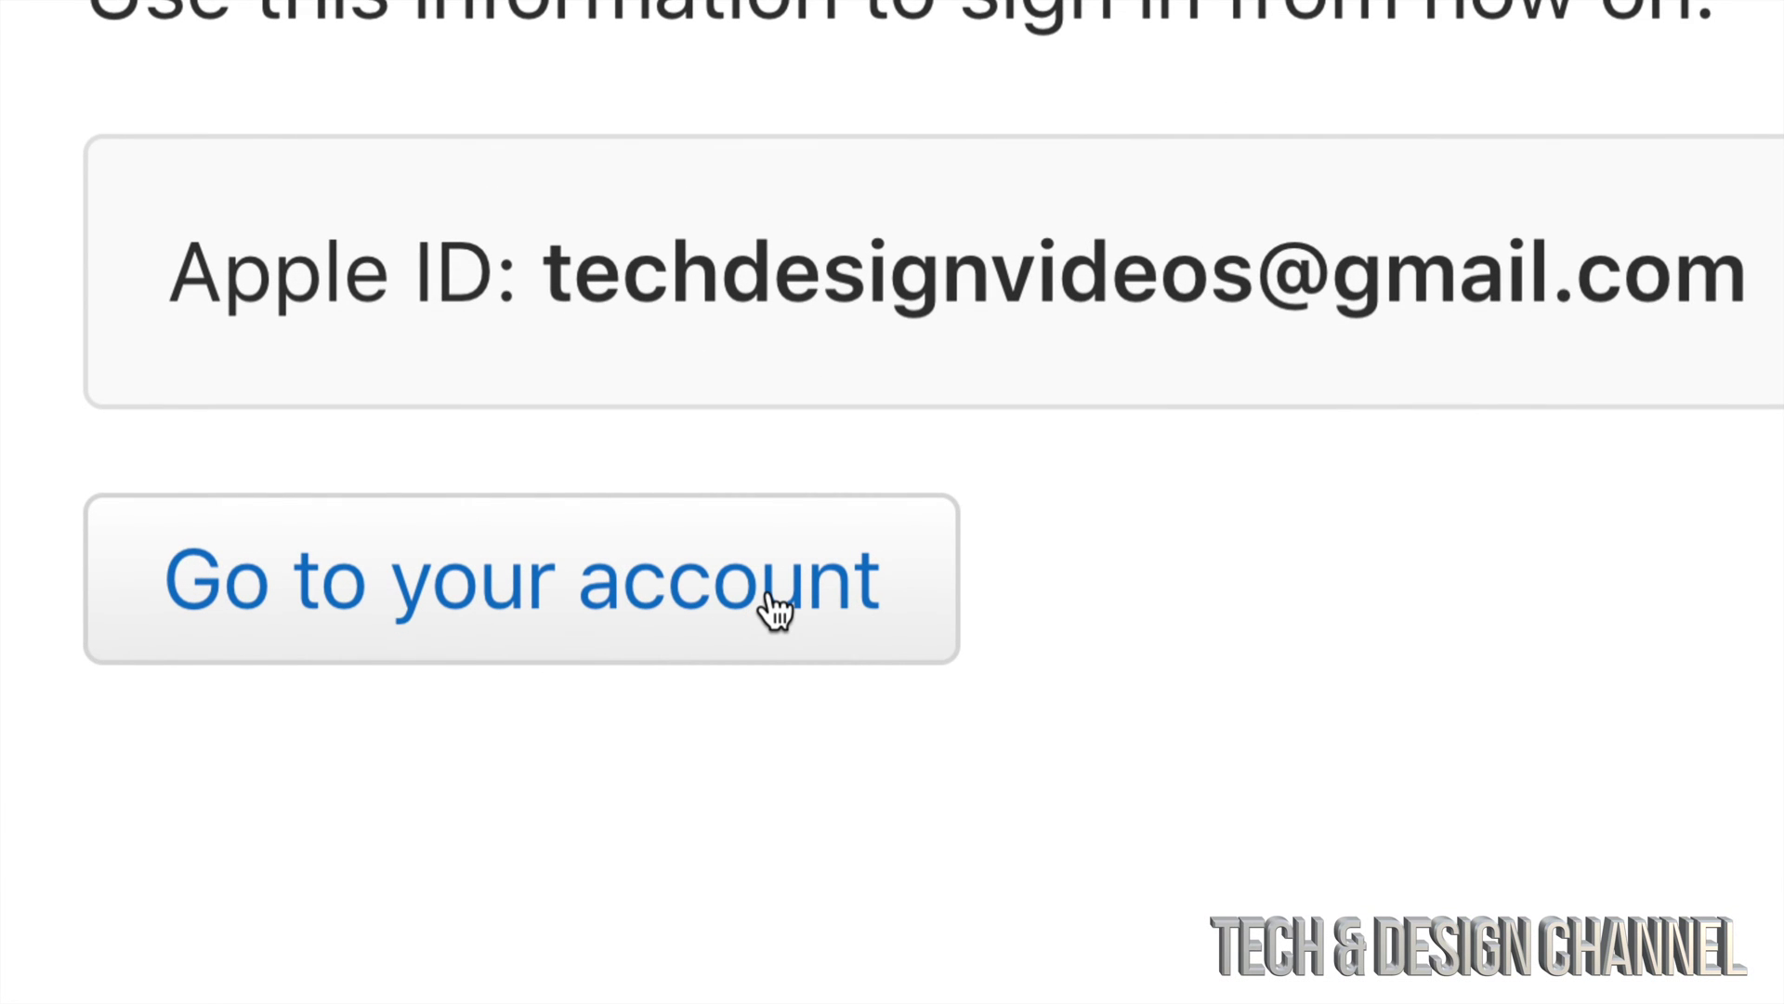
click(776, 611)
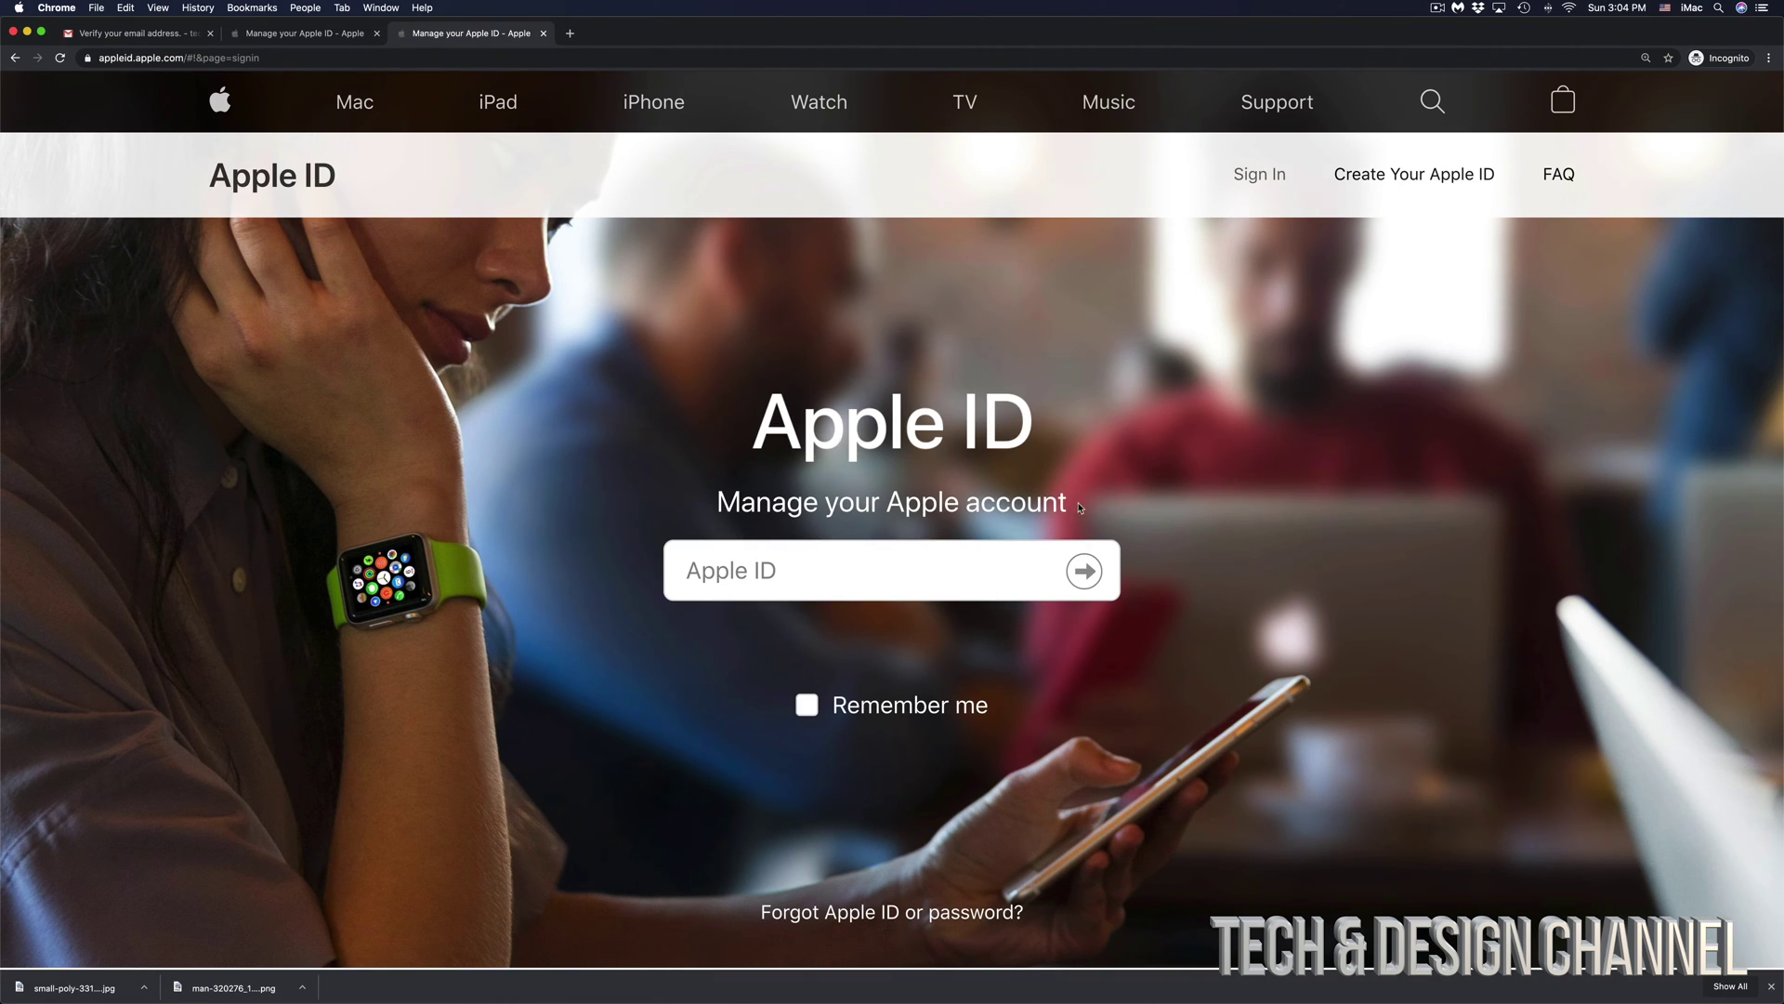
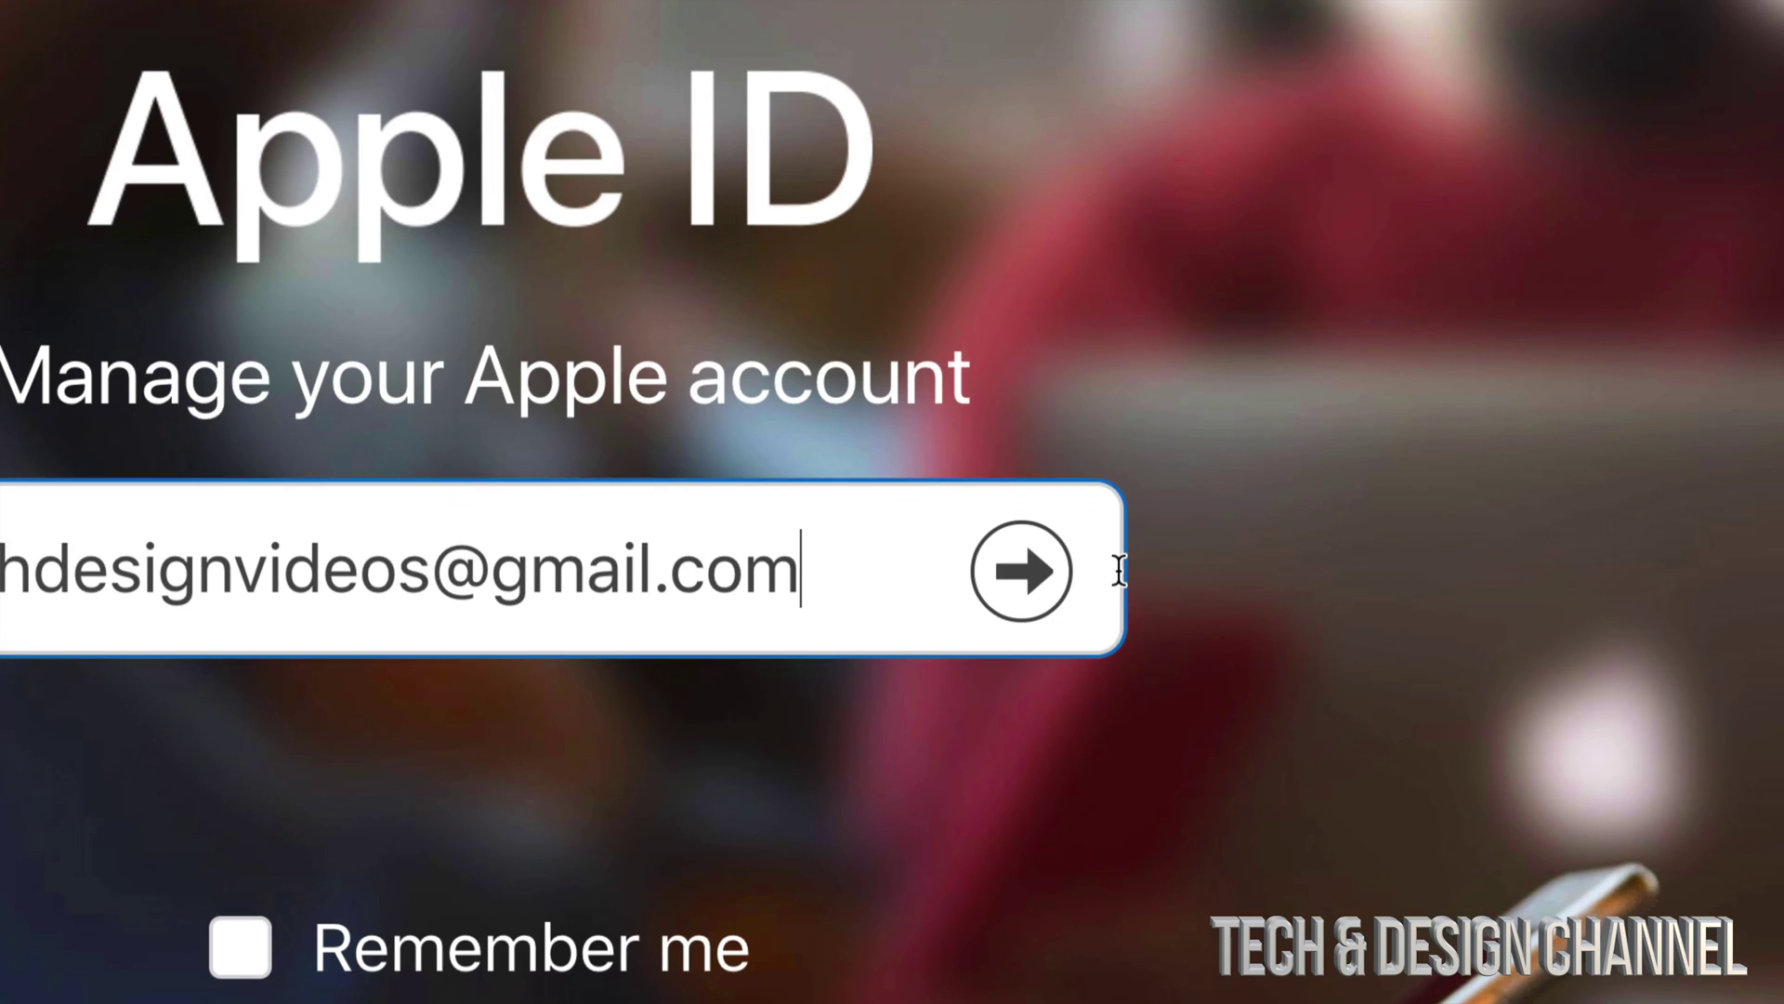
- Sign in with the account's Apple ID email and new password, then view the texted two-factor code
click(1021, 570)
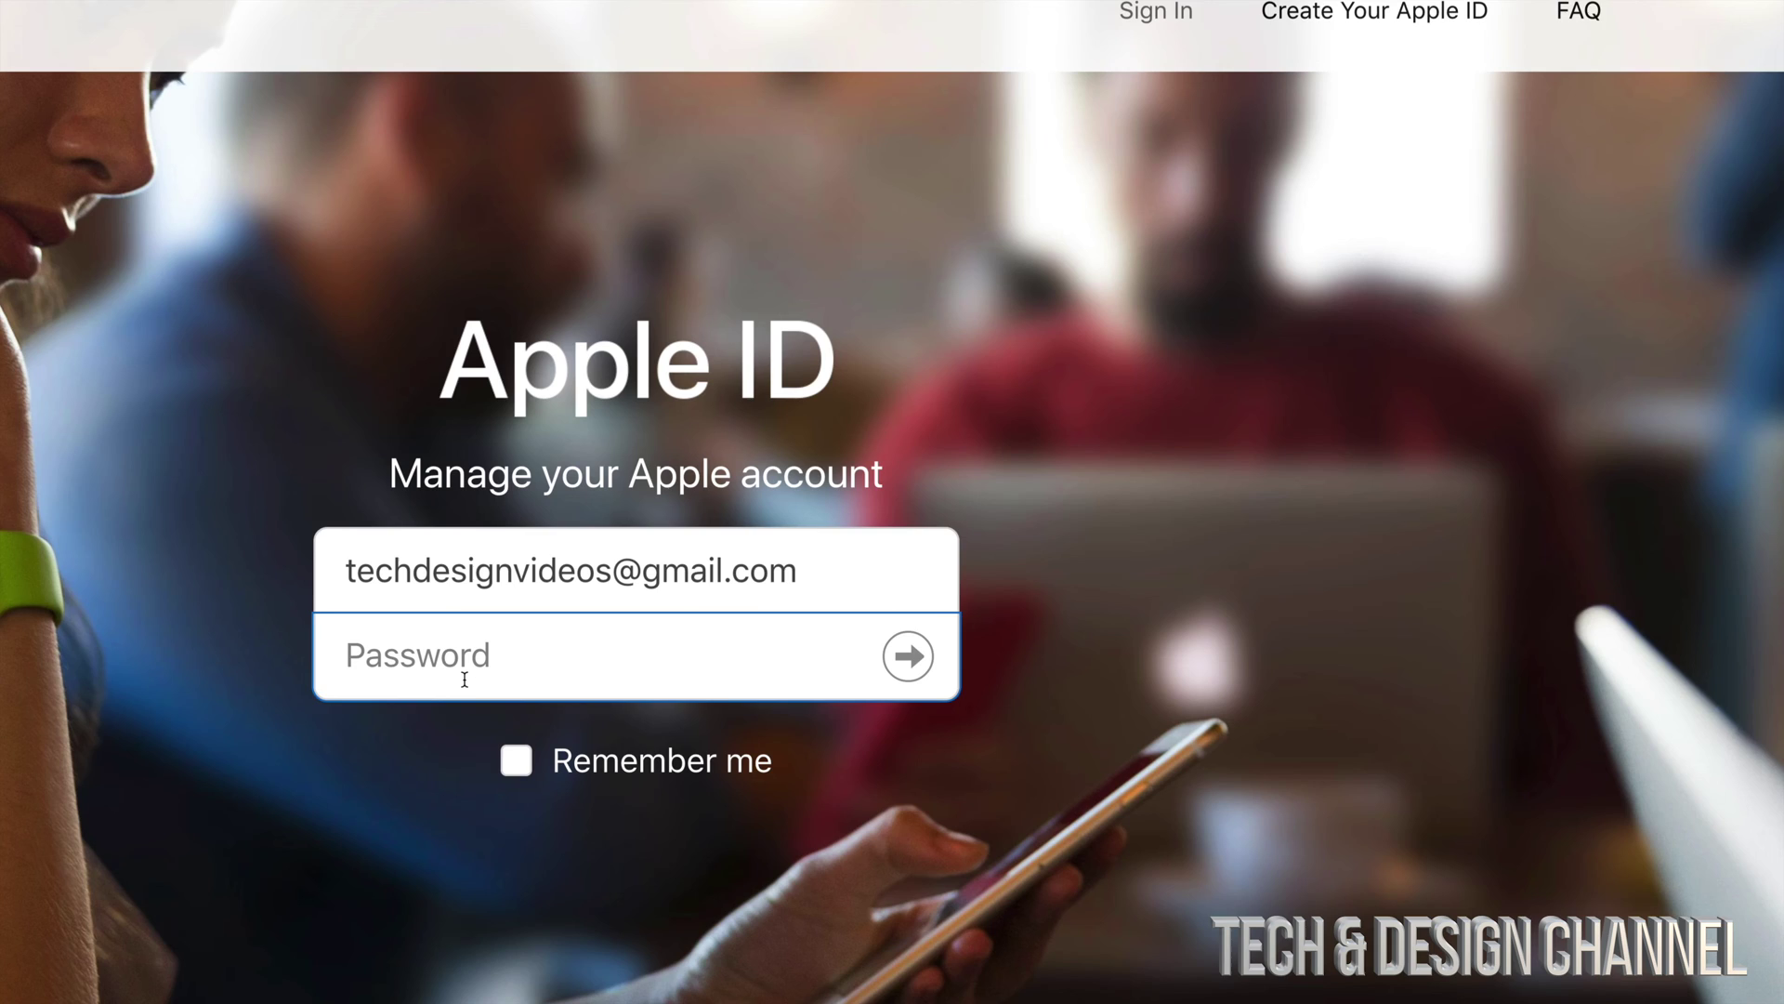
text(•••••••••••••••••••••••••)
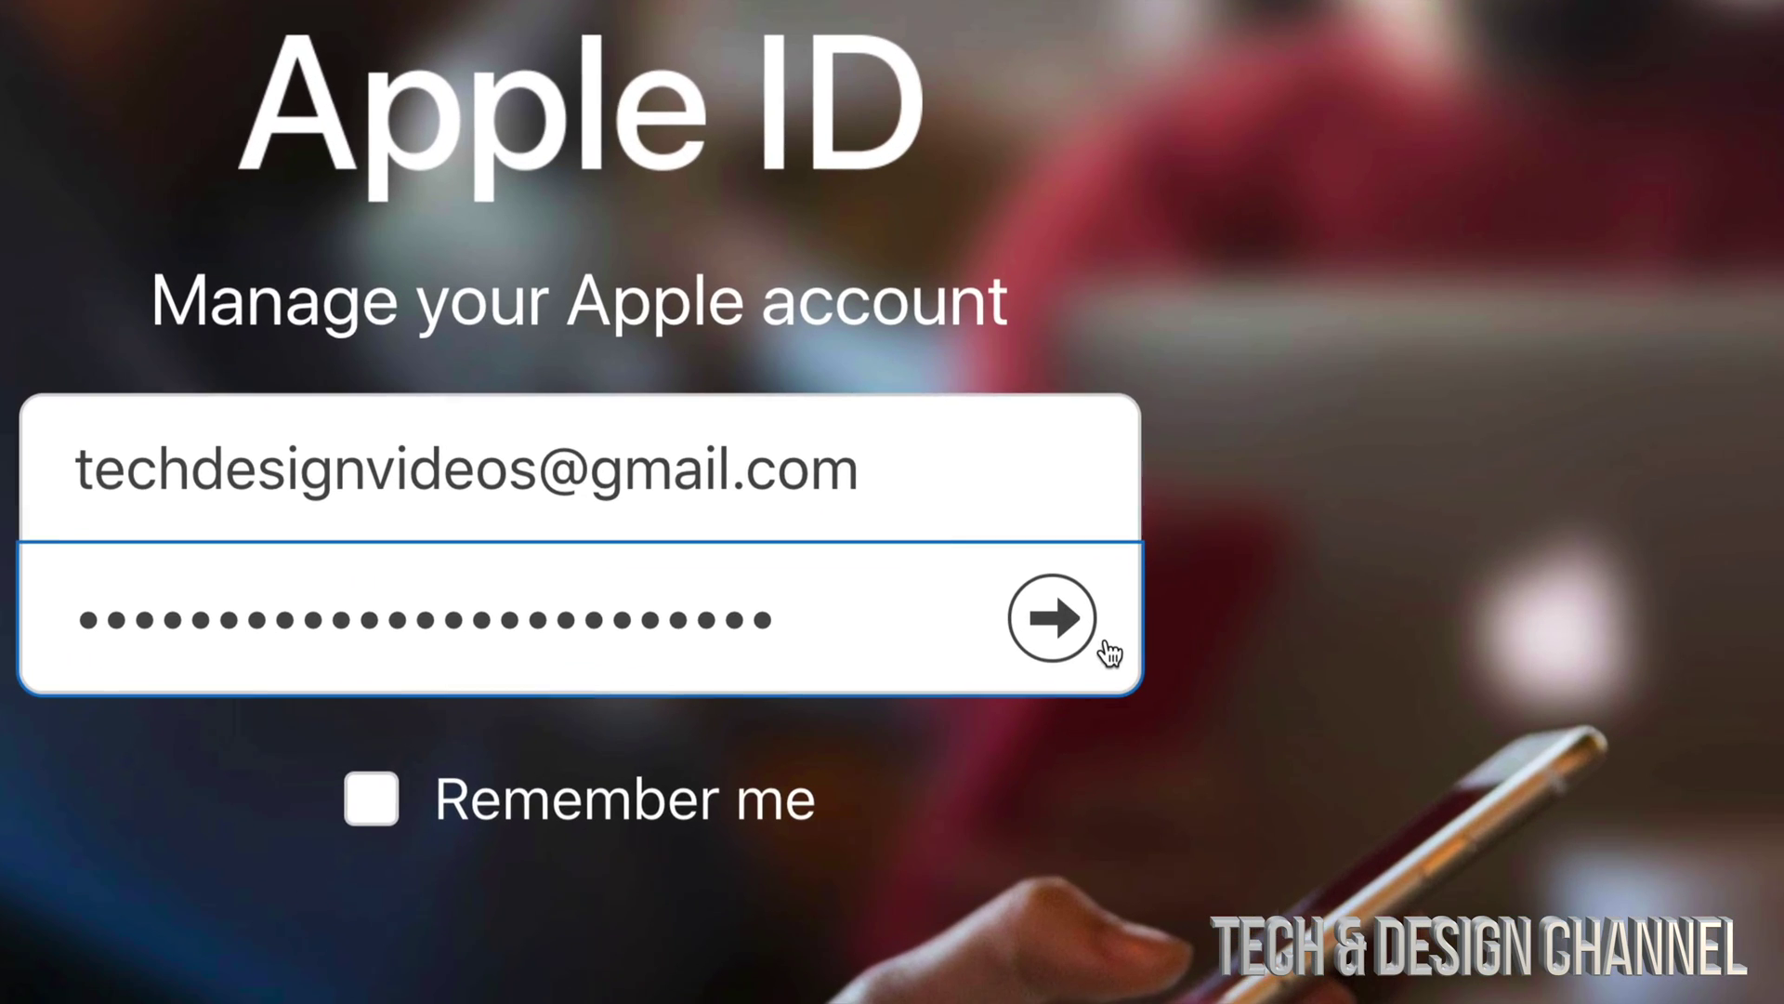
click(1053, 619)
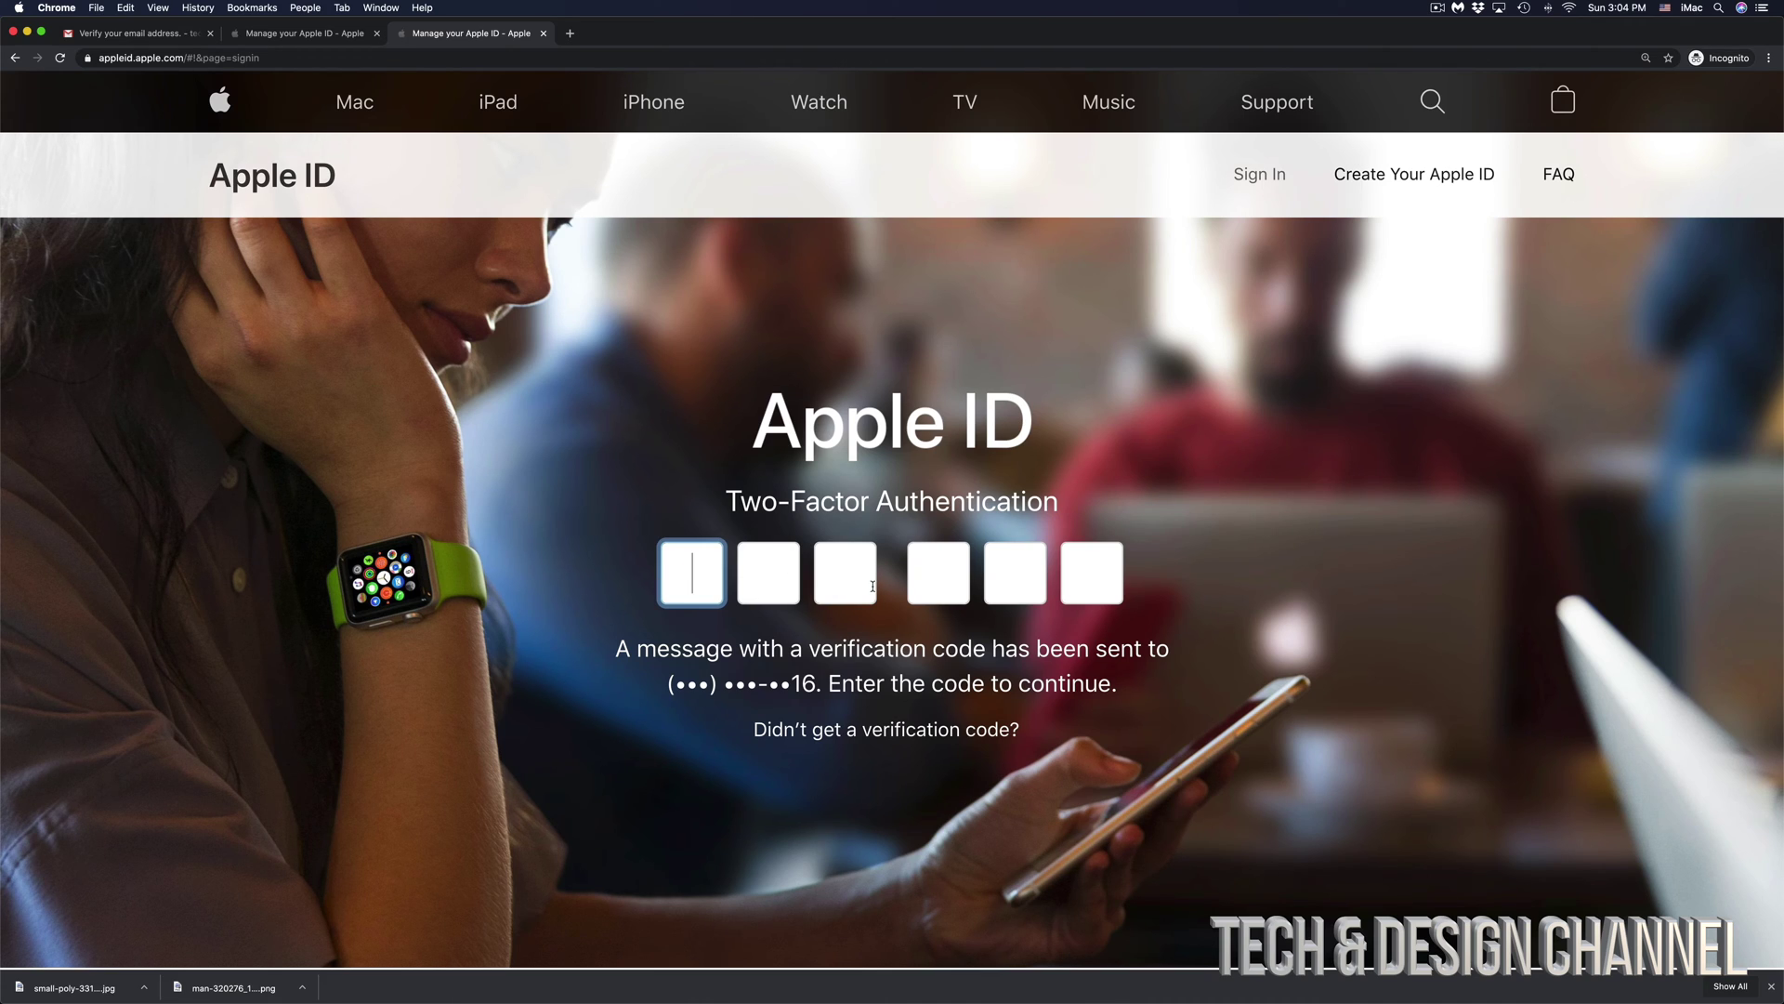
click(716, 994)
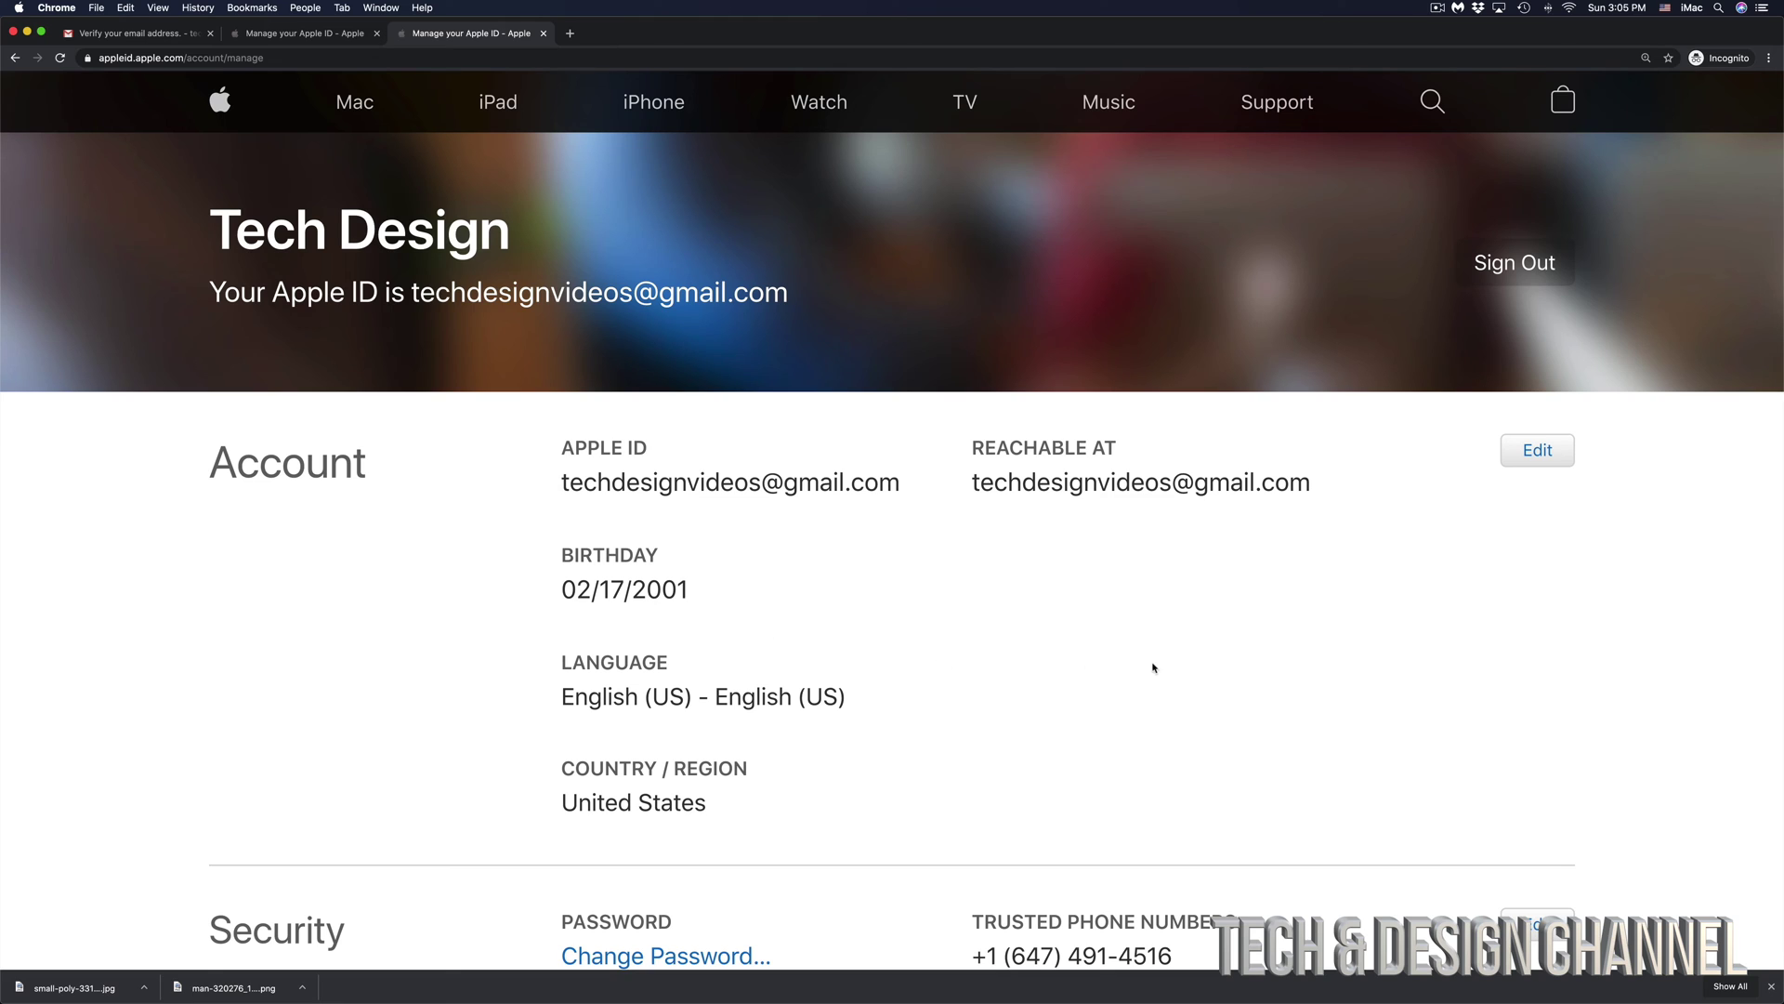
scroll(1241, 683, down, 5)
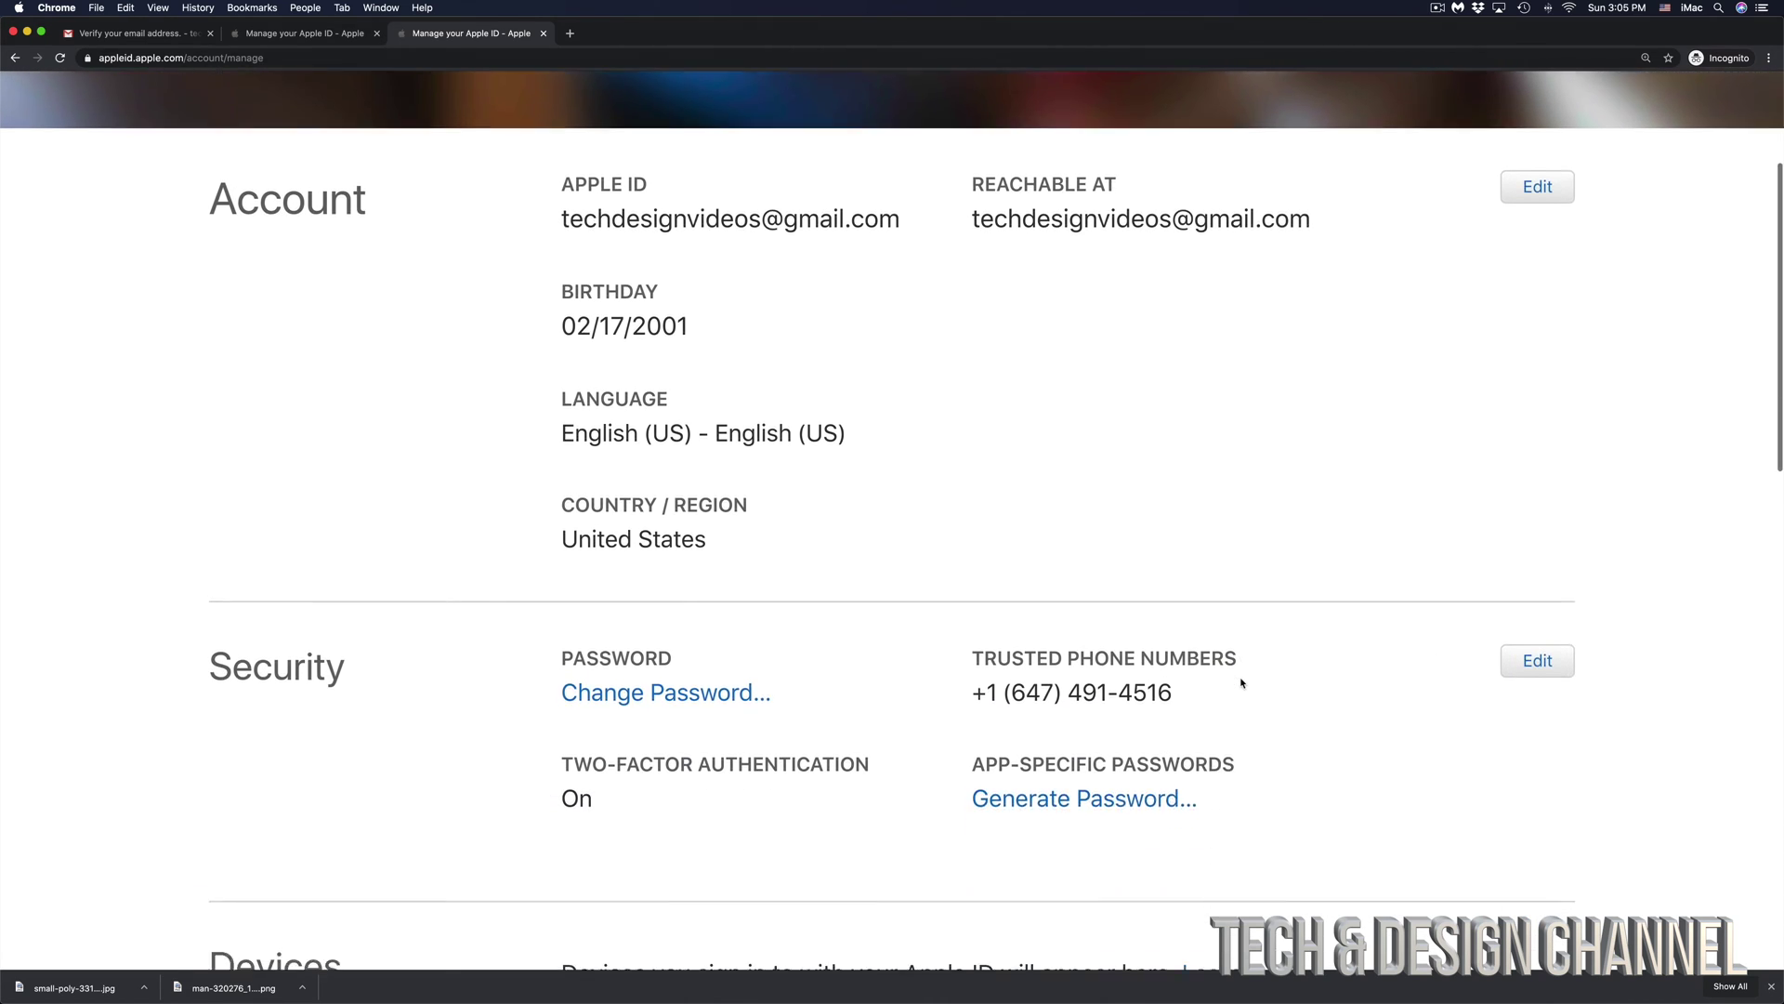
scroll(1240, 683, down, 2)
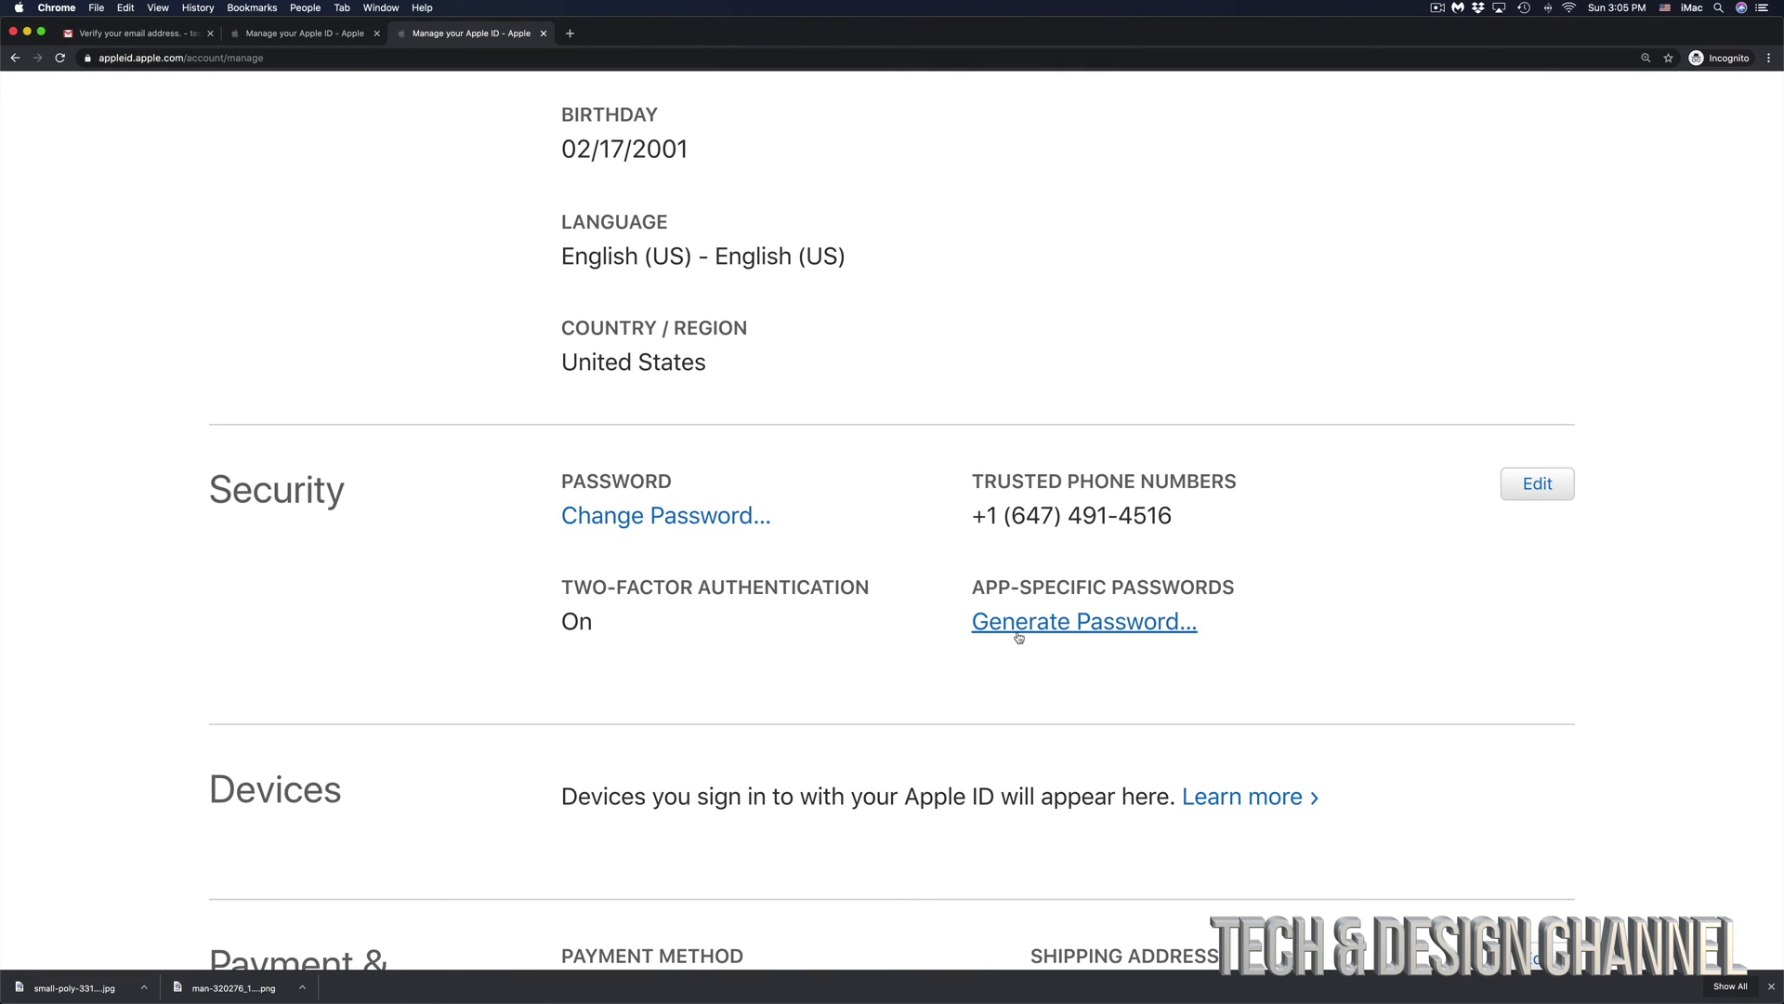
scroll(1019, 637, down, 5)
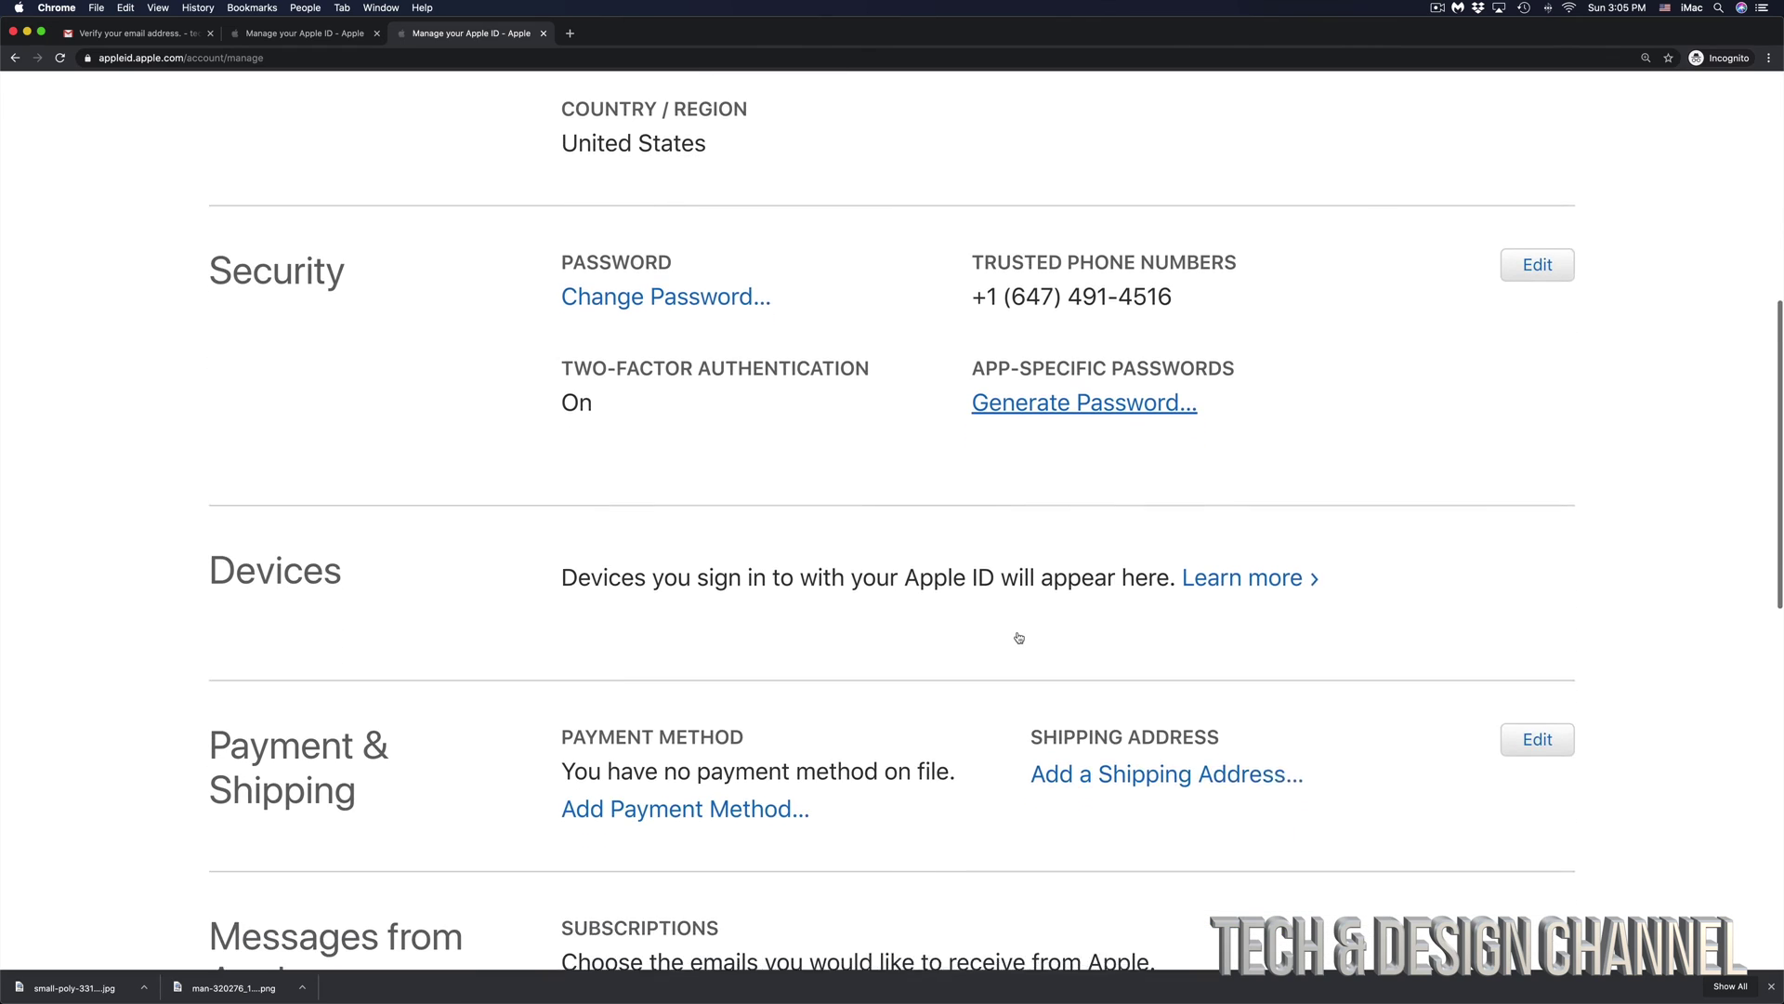
scroll(1018, 637, down, 8)
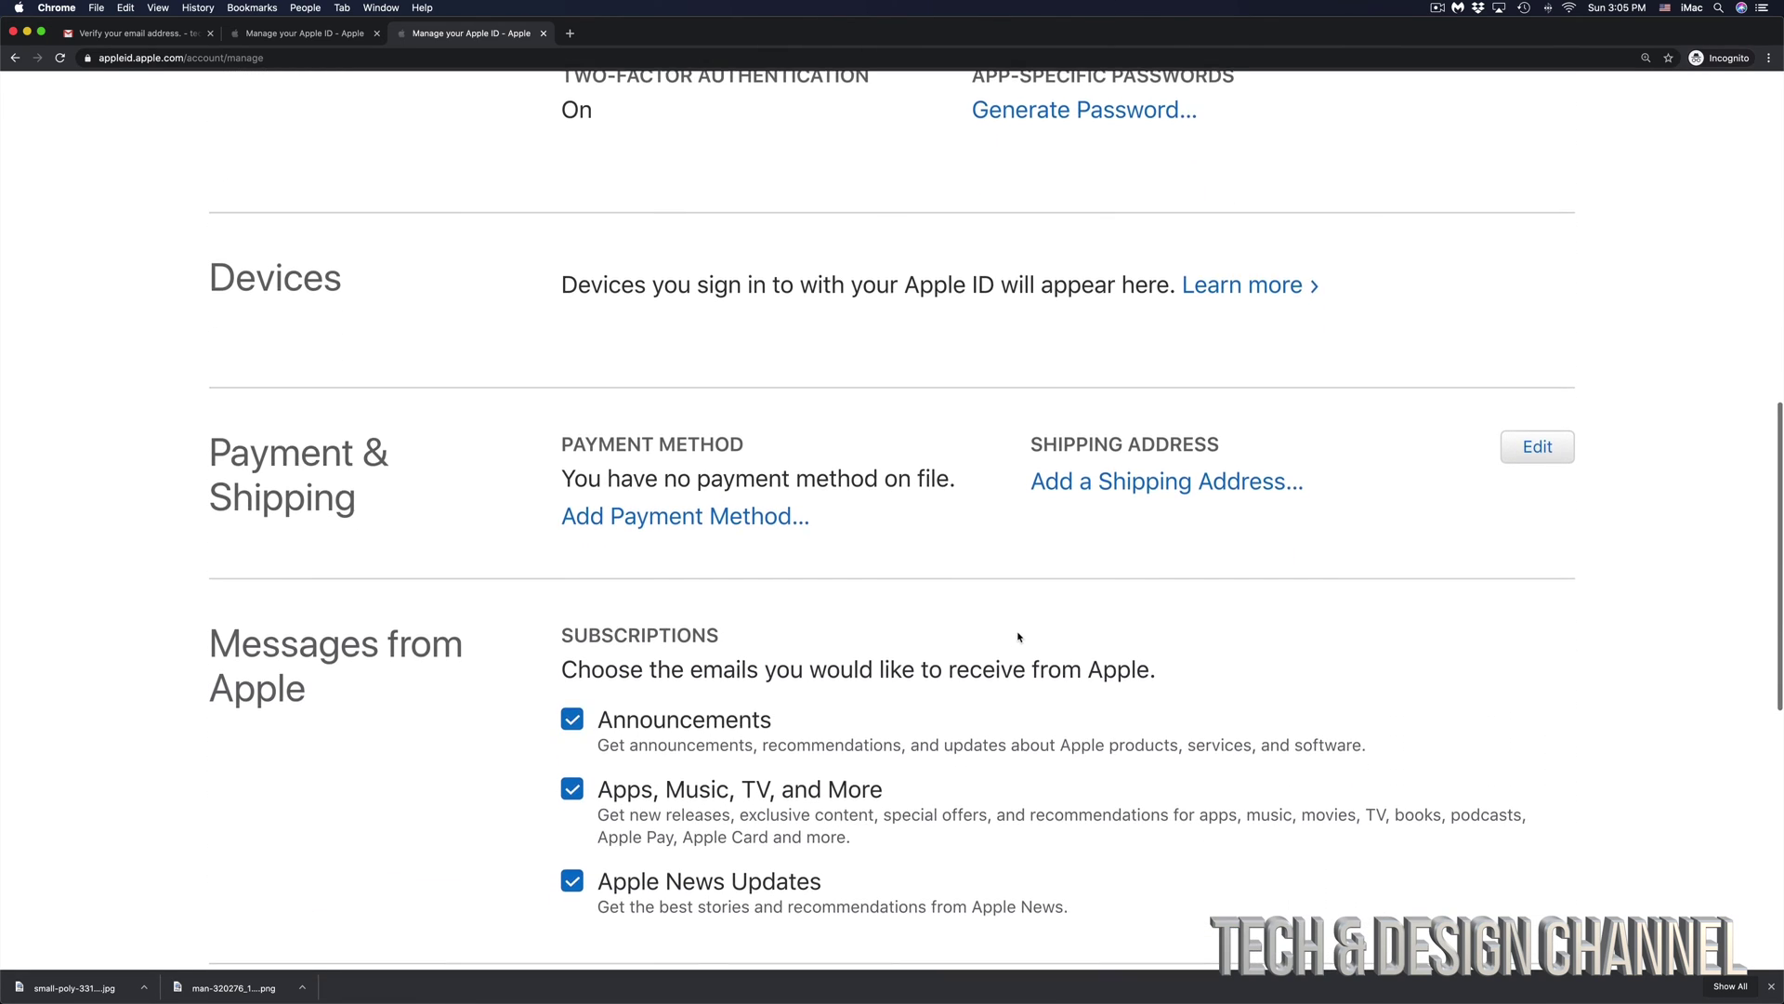
scroll(1018, 637, up, 10)
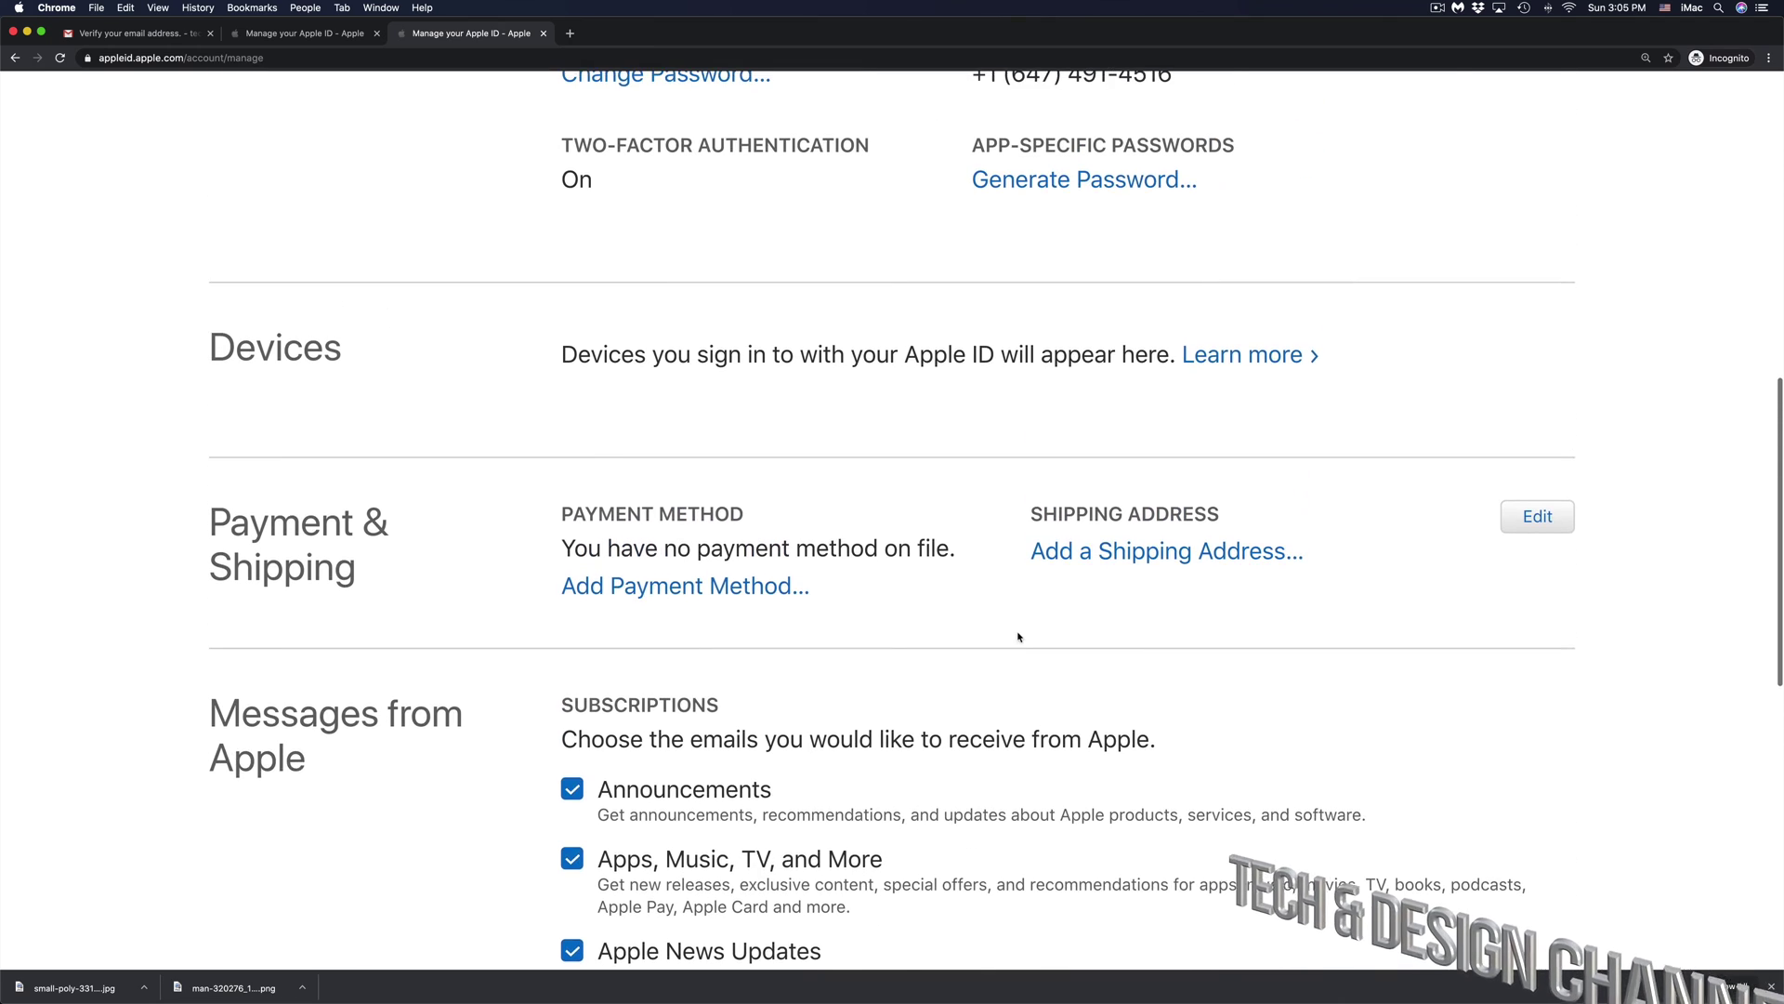
scroll(1019, 636, up, 7)
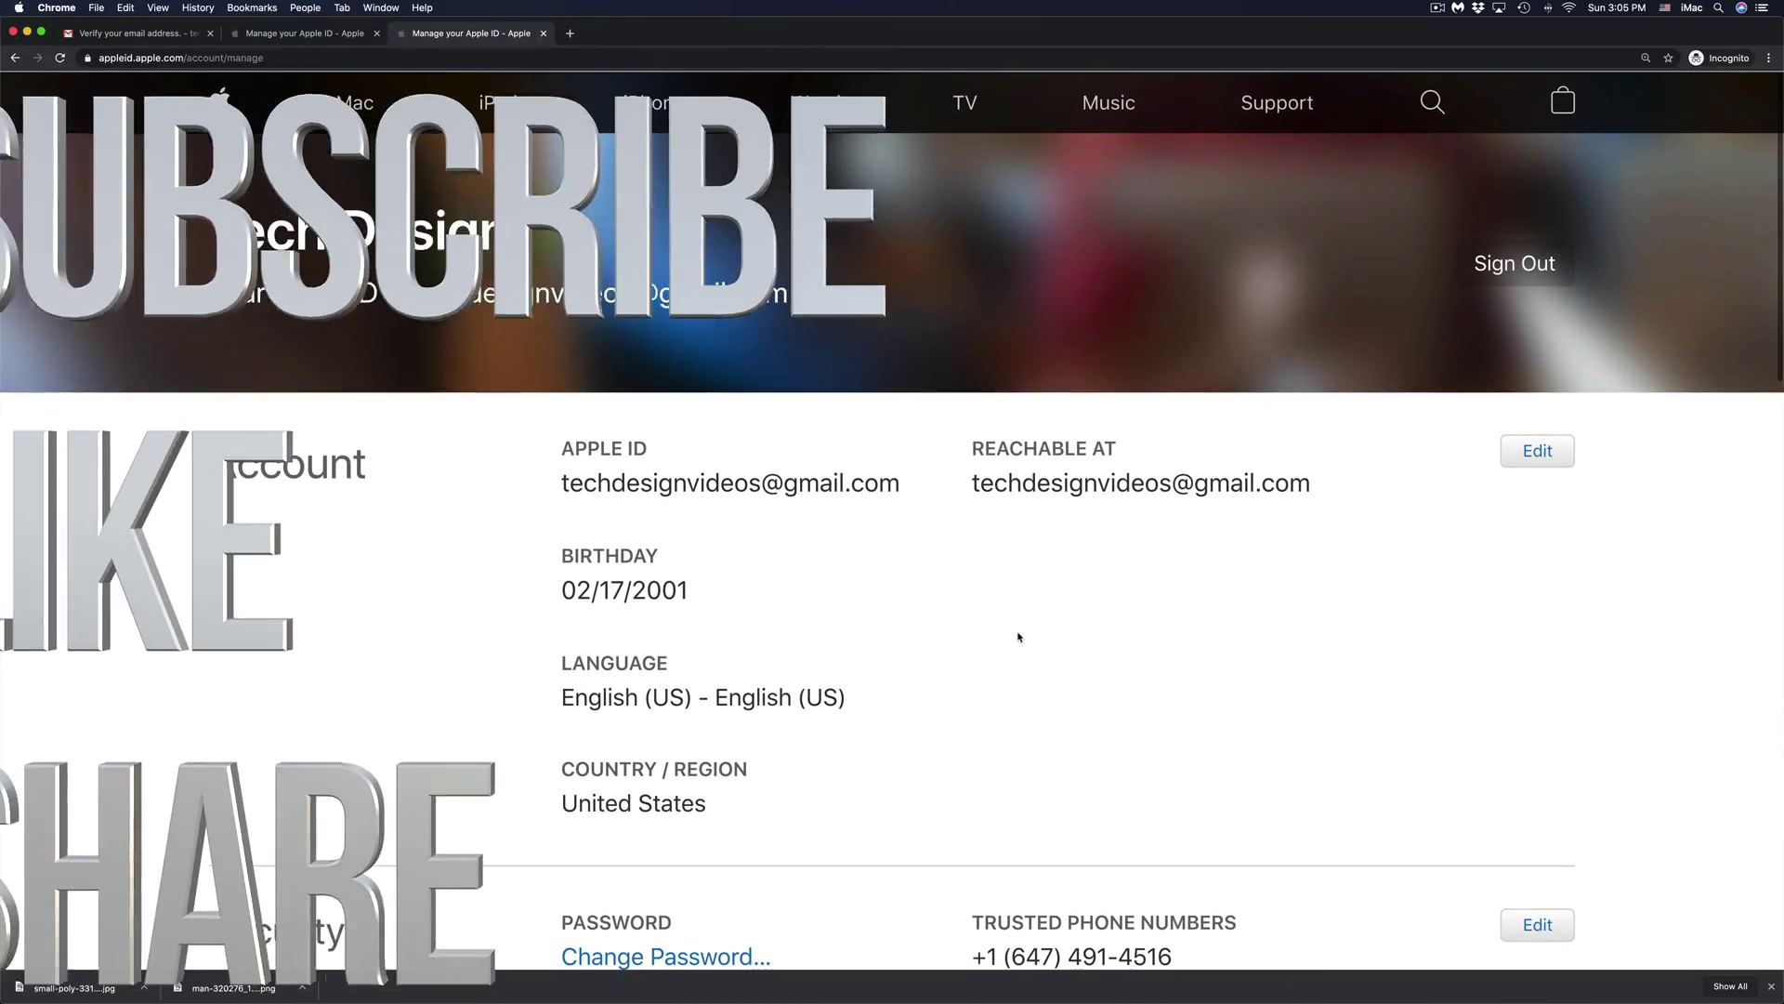